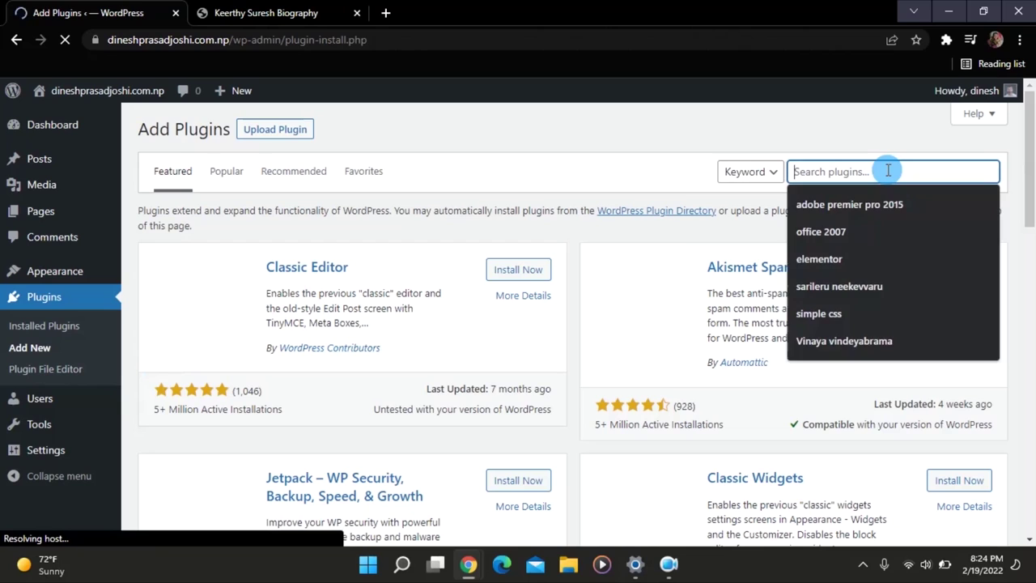
# Search the plugin directory for "easy table of contents", and install and activate the Easy Table of Contents plugin.
pyautogui.write('eas')
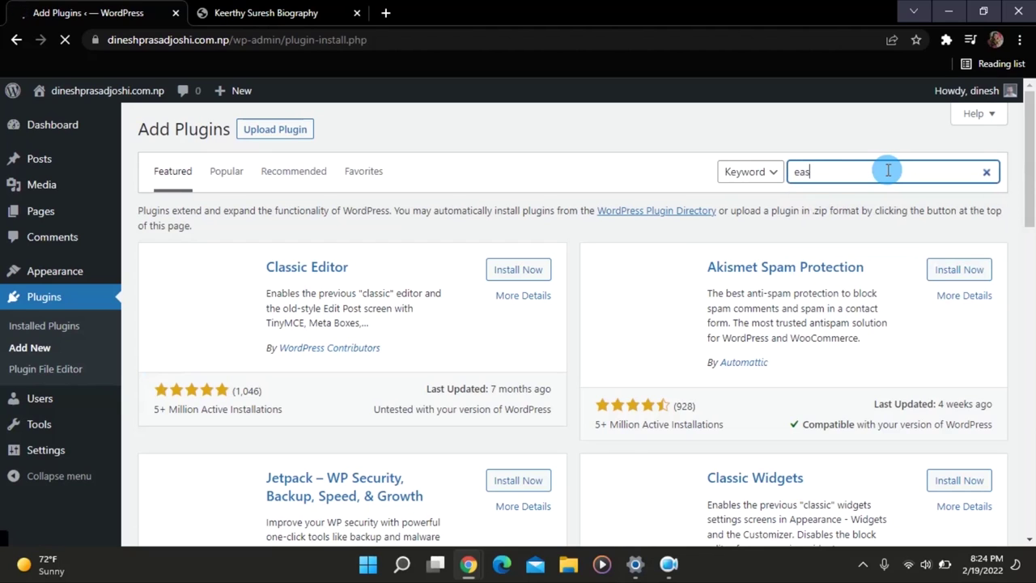
pyautogui.write('y table of contents')
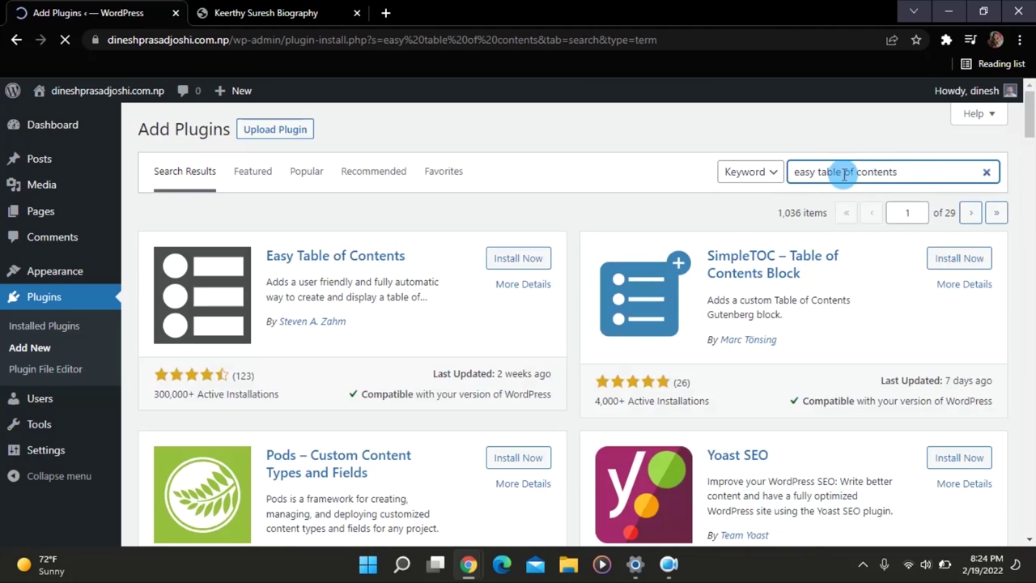
pyautogui.scroll(-1, 513, 289)
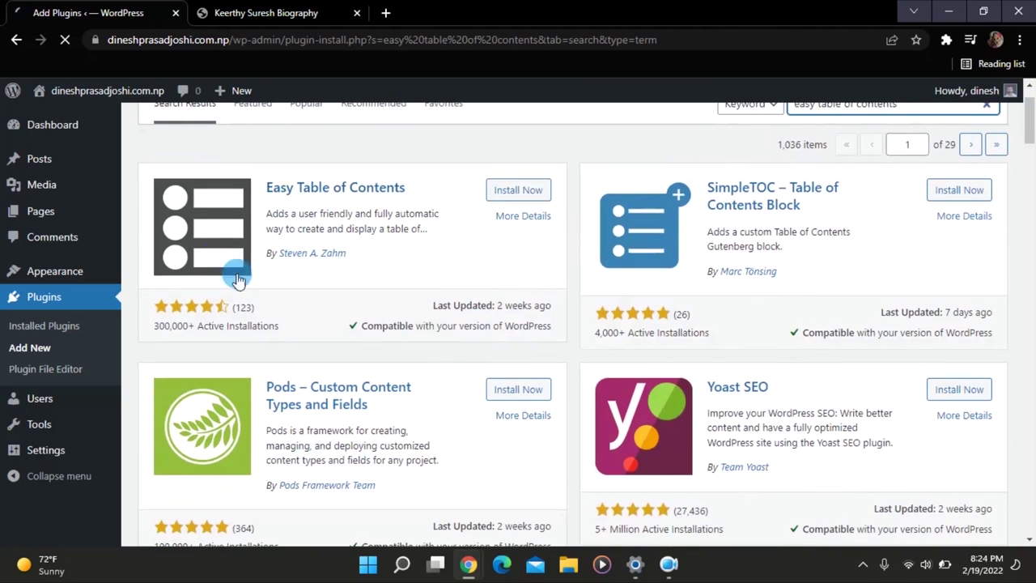
pyautogui.click(518, 191)
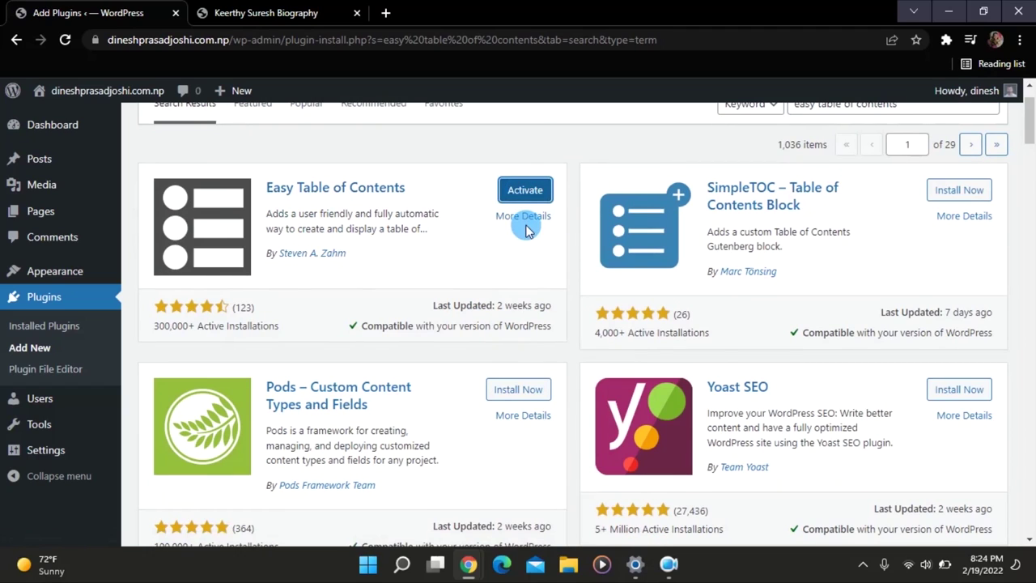
pyautogui.click(525, 195)
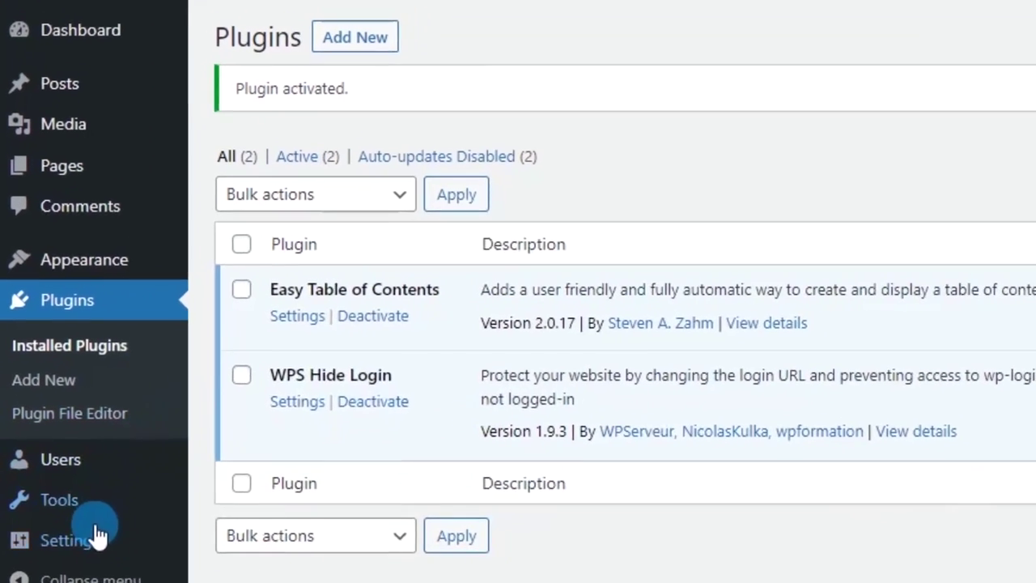
# Open the Table of Contents settings page of the activated plugin.
pyautogui.moveTo(63, 454)
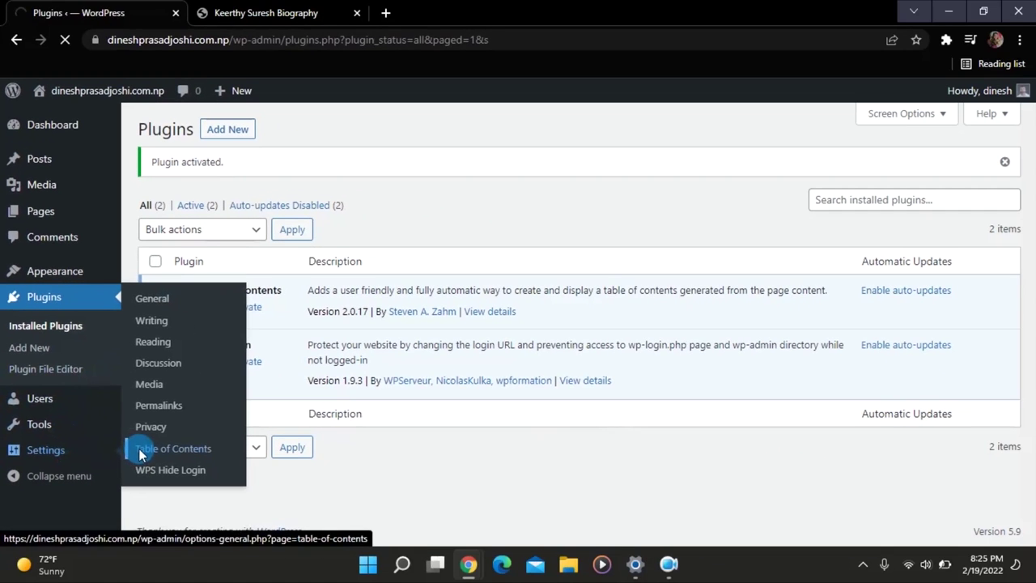
pyautogui.click(231, 559)
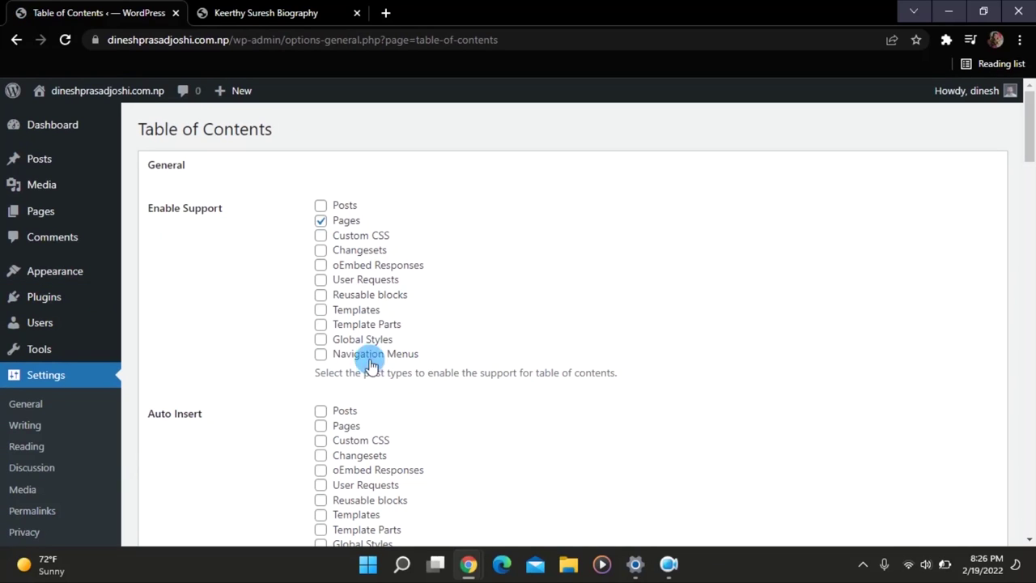
pyautogui.scroll(-1, 393, 349)
pyautogui.scroll(-5, 395, 343)
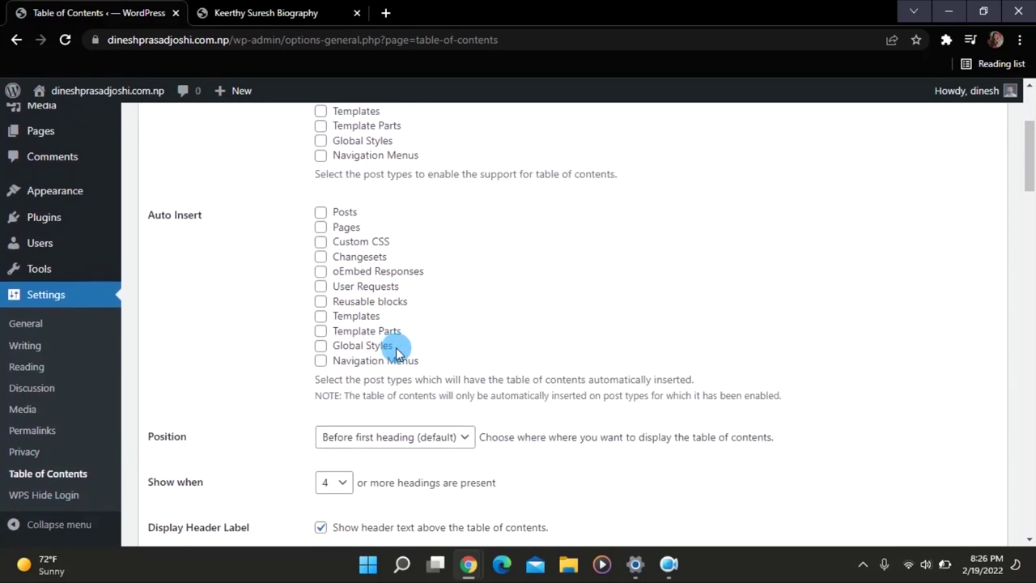
pyautogui.scroll(6, 397, 350)
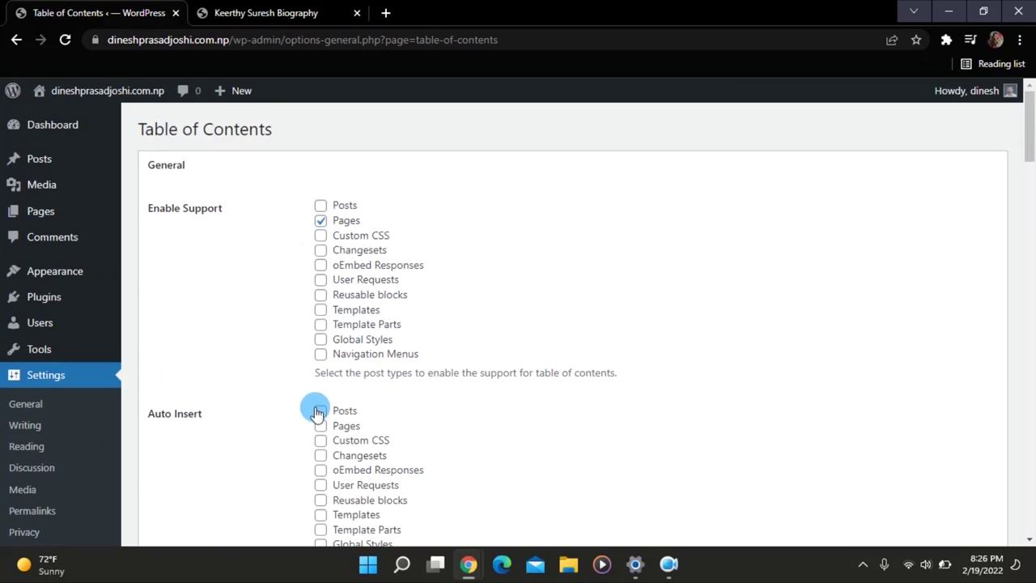
# Enable table of contents support for Posts in addition to Pages and save the settings.
pyautogui.click(321, 220)
pyautogui.click(322, 208)
pyautogui.click(323, 220)
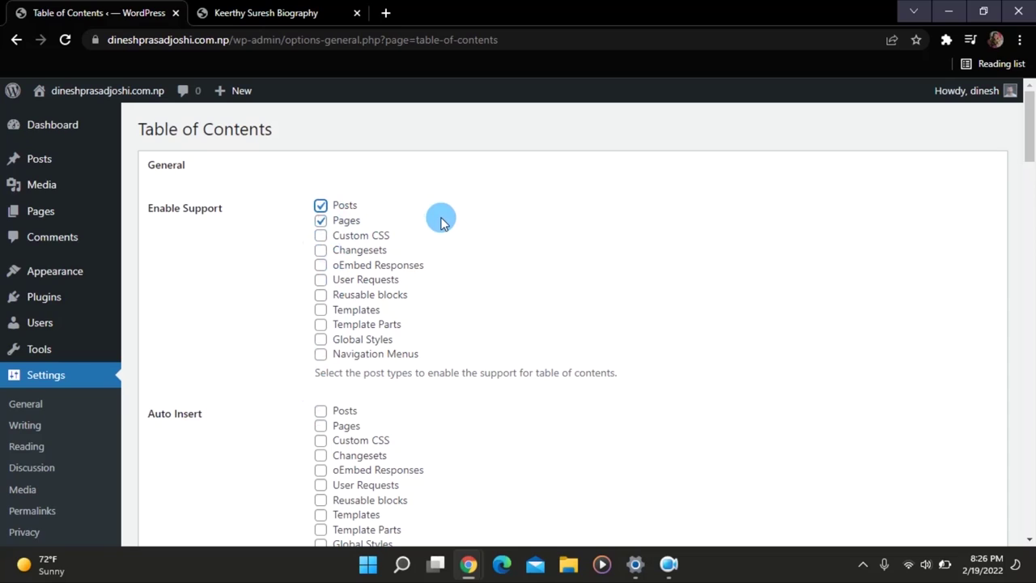
pyautogui.scroll(-2, 442, 223)
pyautogui.scroll(2, 442, 222)
pyautogui.scroll(-15, 442, 222)
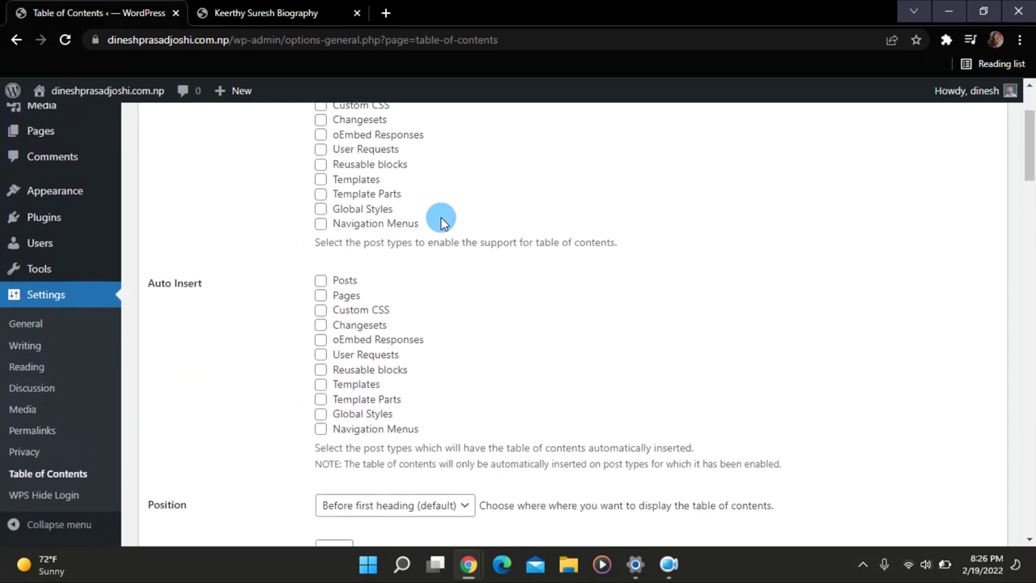
pyautogui.scroll(-20, 442, 223)
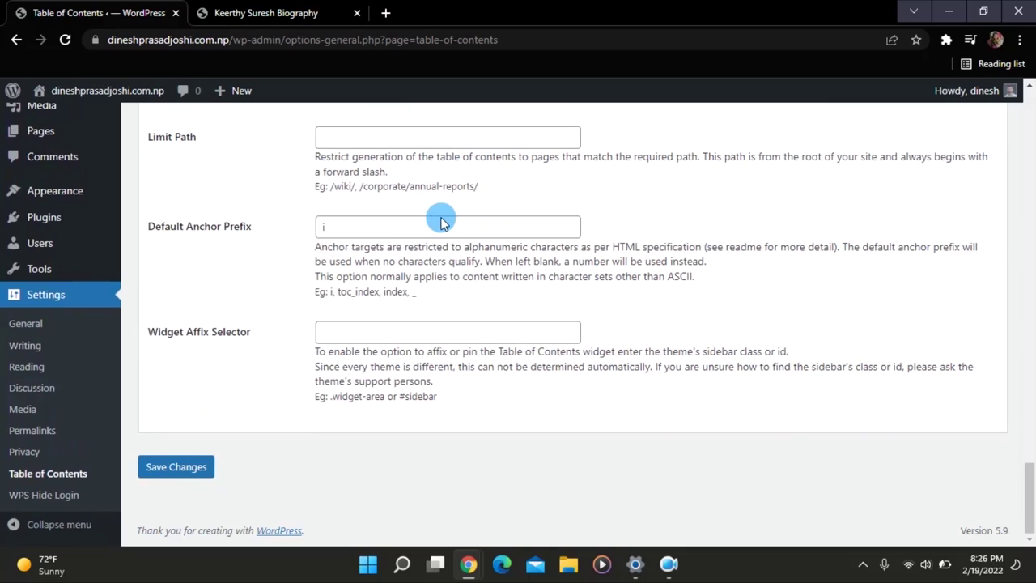
pyautogui.click(199, 475)
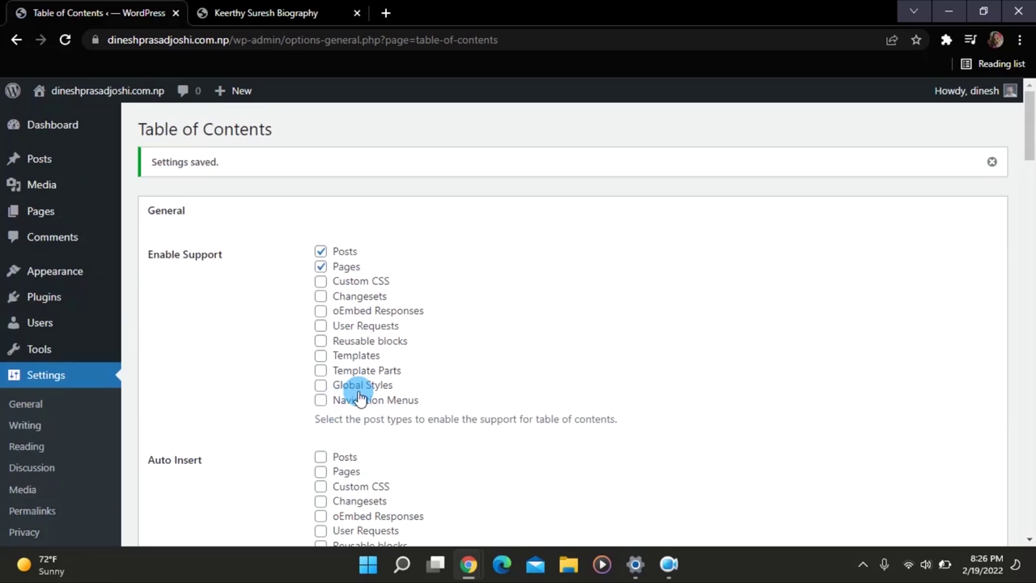
pyautogui.scroll(-2, 155, 444)
pyautogui.scroll(2, 155, 444)
pyautogui.scroll(-1, 154, 444)
pyautogui.scroll(1, 155, 444)
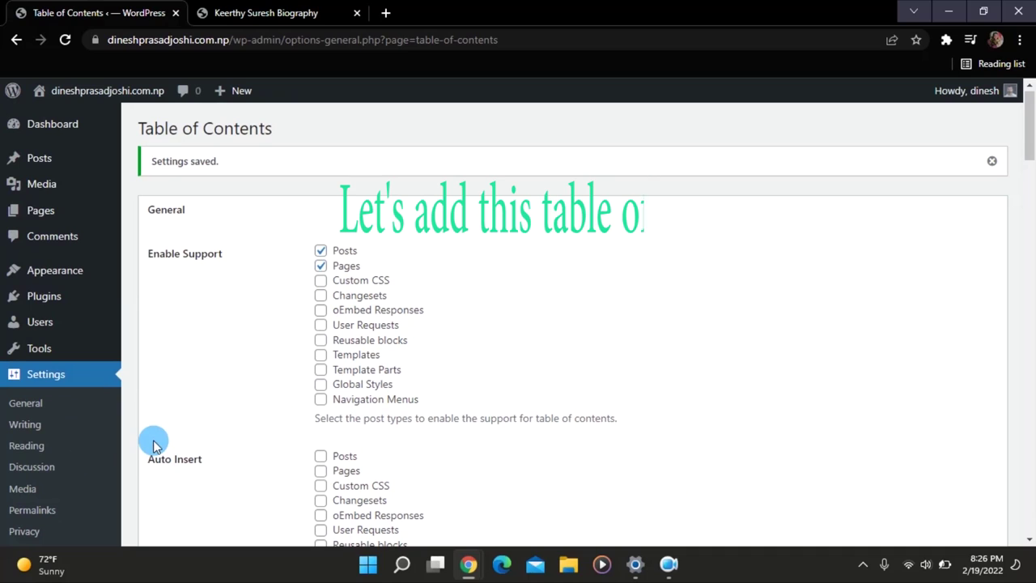
# Open the Keerthy Suresh Biography post for editing and go to its Table of Contents options below the content.
pyautogui.moveTo(47, 165)
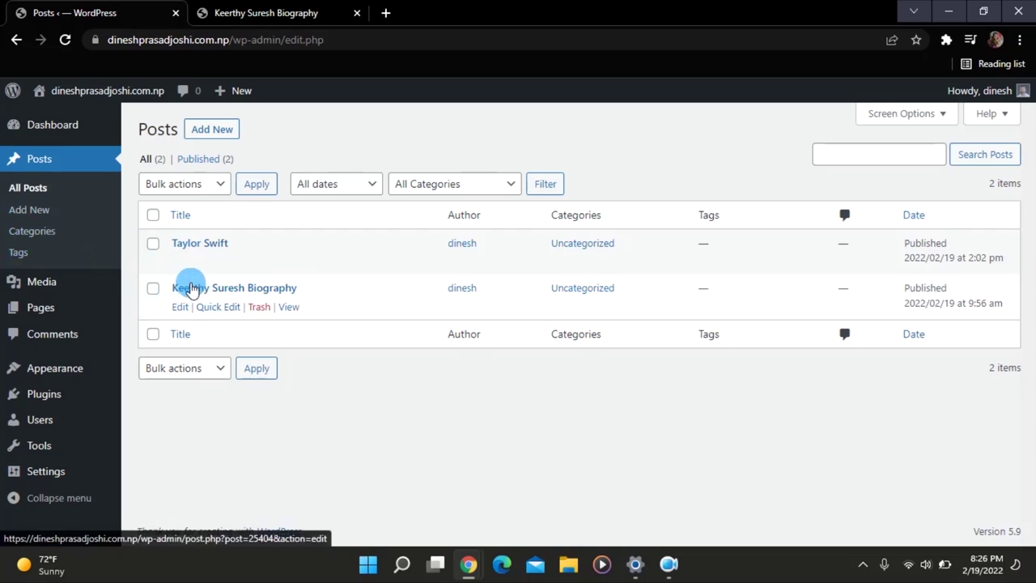
pyautogui.click(183, 310)
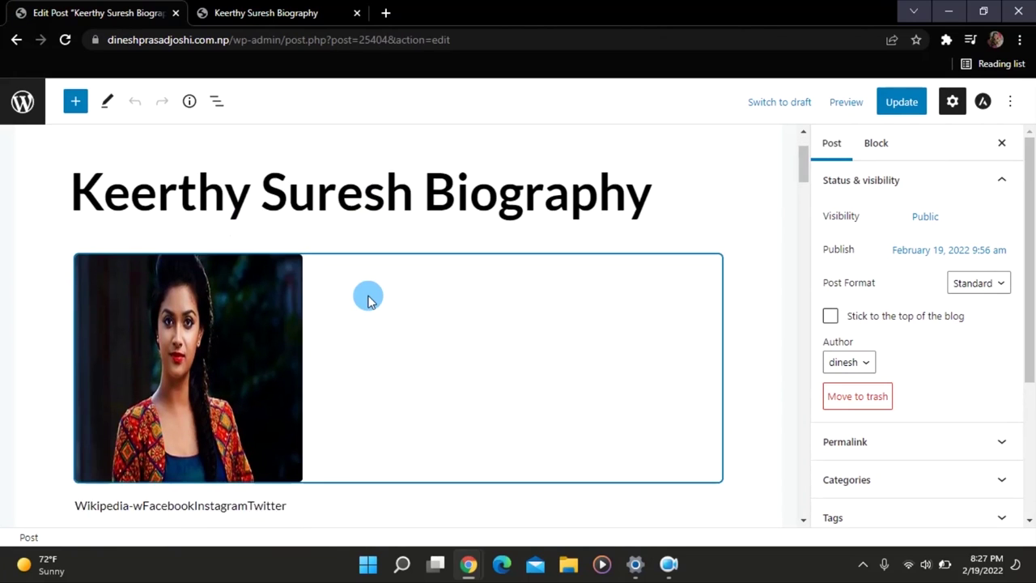
pyautogui.scroll(-10, 368, 298)
pyautogui.scroll(-20, 369, 298)
pyautogui.scroll(3, 369, 300)
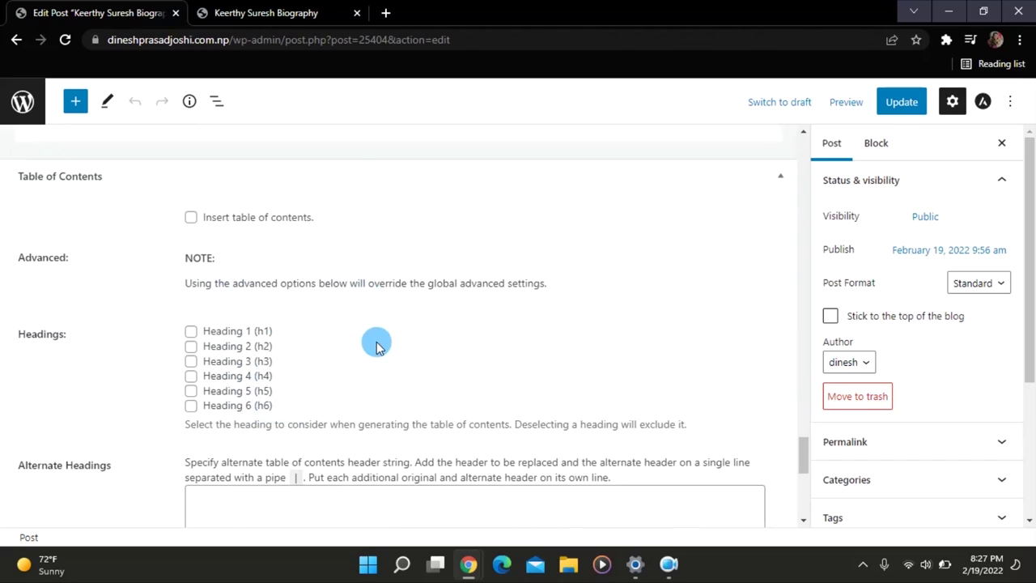
pyautogui.scroll(-1, 376, 347)
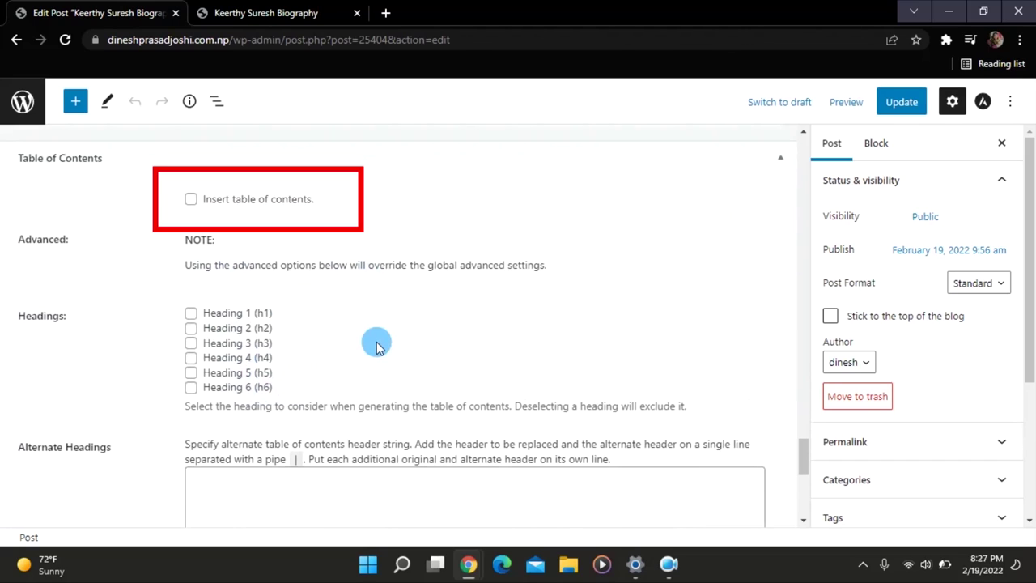
# Insert a table of contents in the post using Heading 2 through Heading 5, and update the post.
pyautogui.click(192, 202)
pyautogui.scroll(-1, 329, 250)
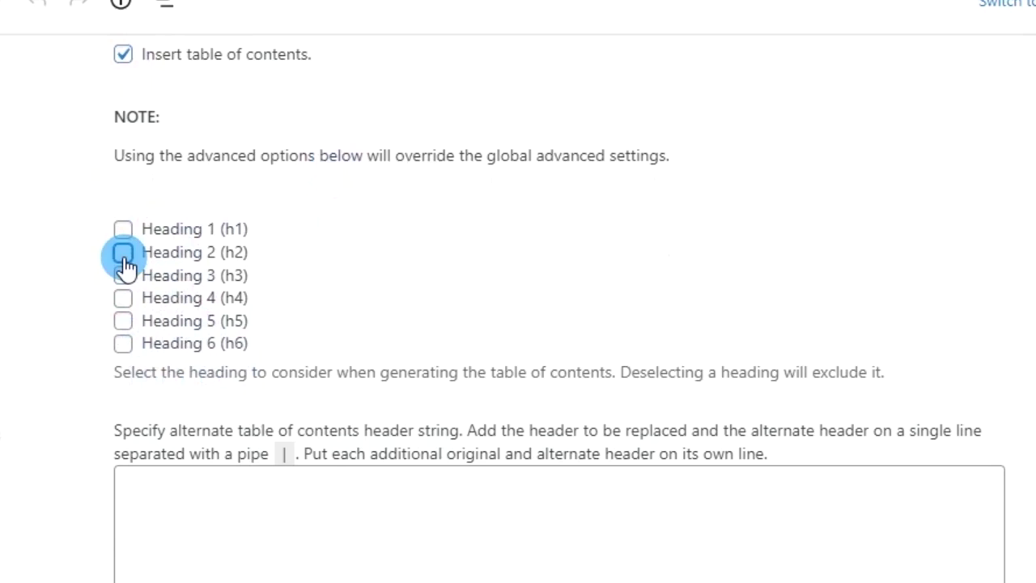
pyautogui.click(123, 255)
pyautogui.click(123, 280)
pyautogui.click(124, 299)
pyautogui.click(124, 322)
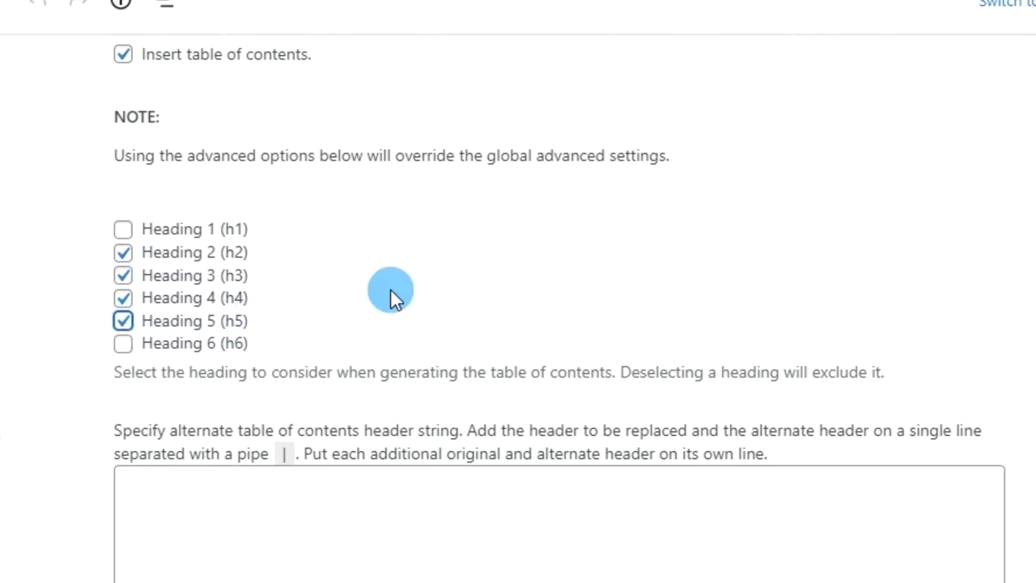
pyautogui.scroll(-3, 391, 295)
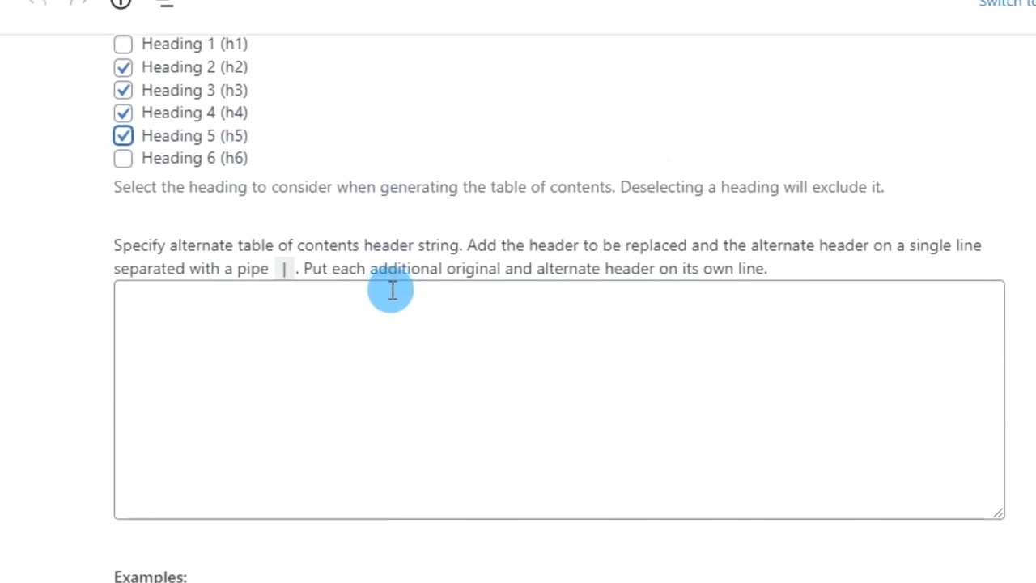
pyautogui.scroll(5, 388, 287)
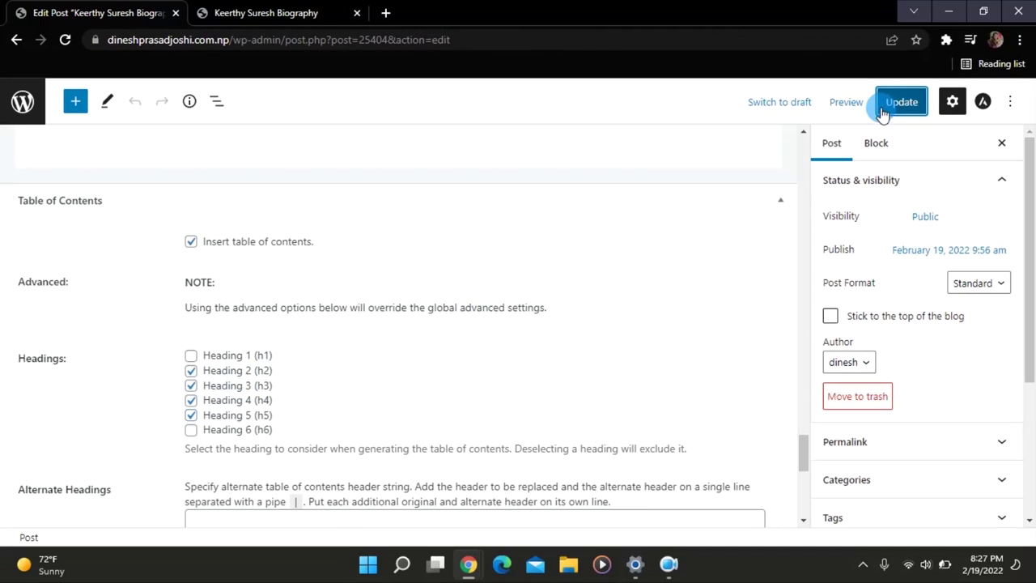
pyautogui.click(885, 104)
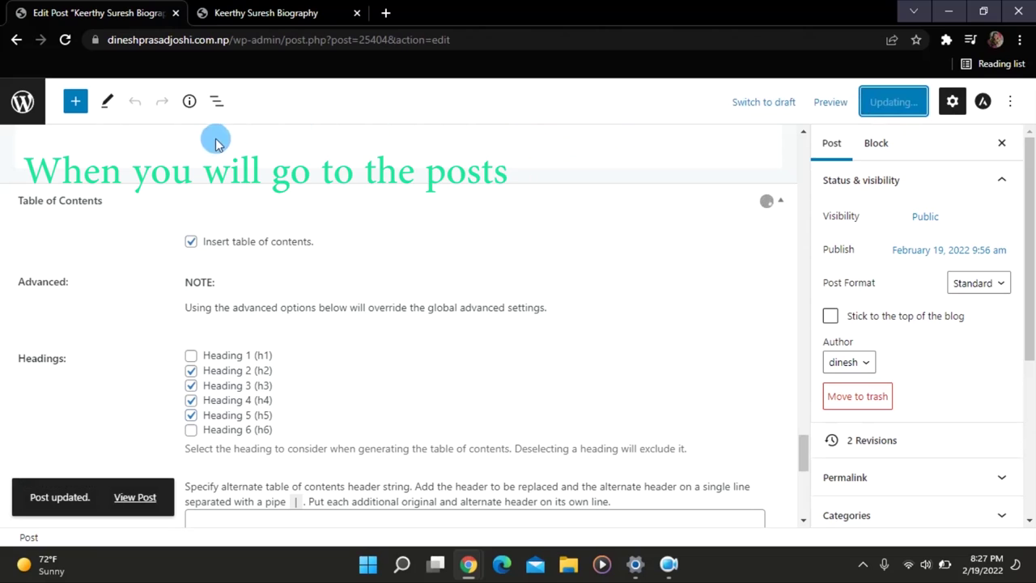
# Reload the published Keerthy Suresh Biography post and check its table of contents.
pyautogui.click(266, 13)
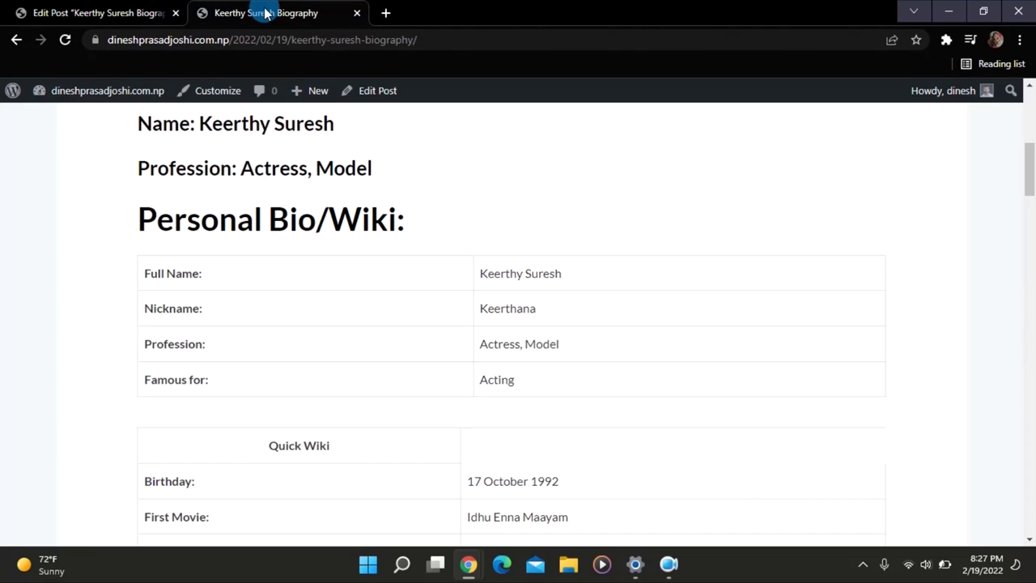
pyautogui.scroll(5, 243, 134)
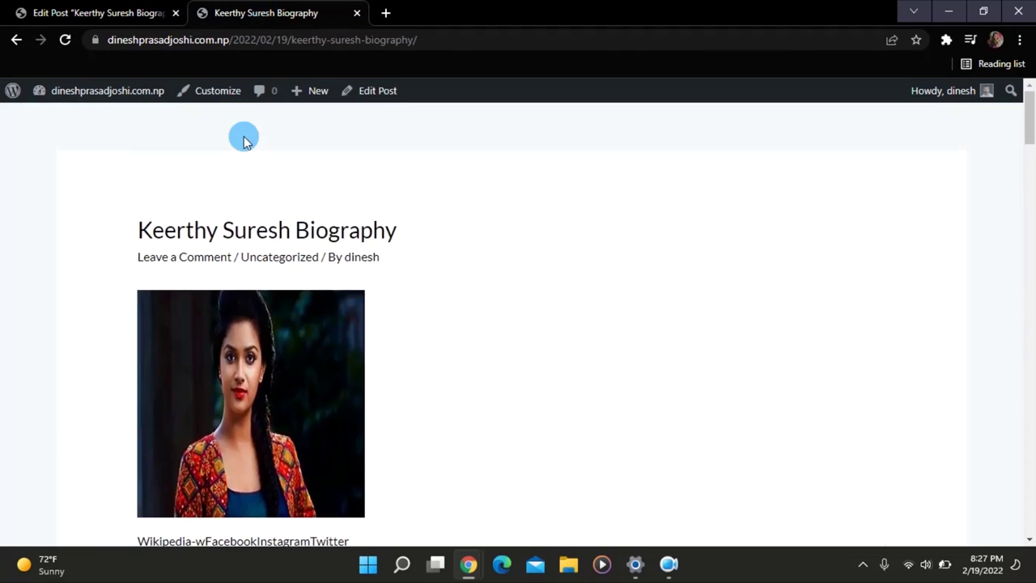
pyautogui.click(65, 42)
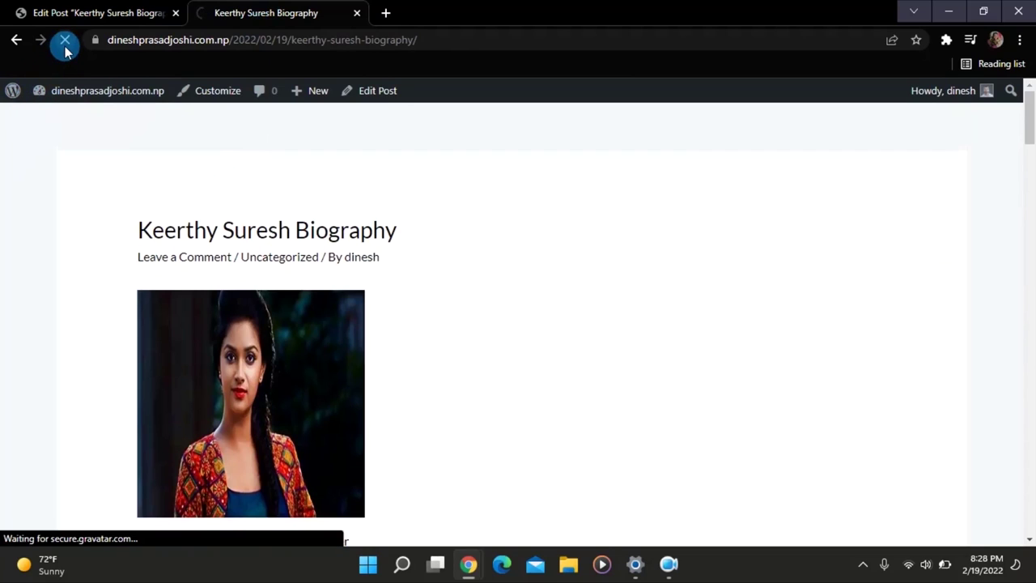
pyautogui.scroll(-3, 188, 202)
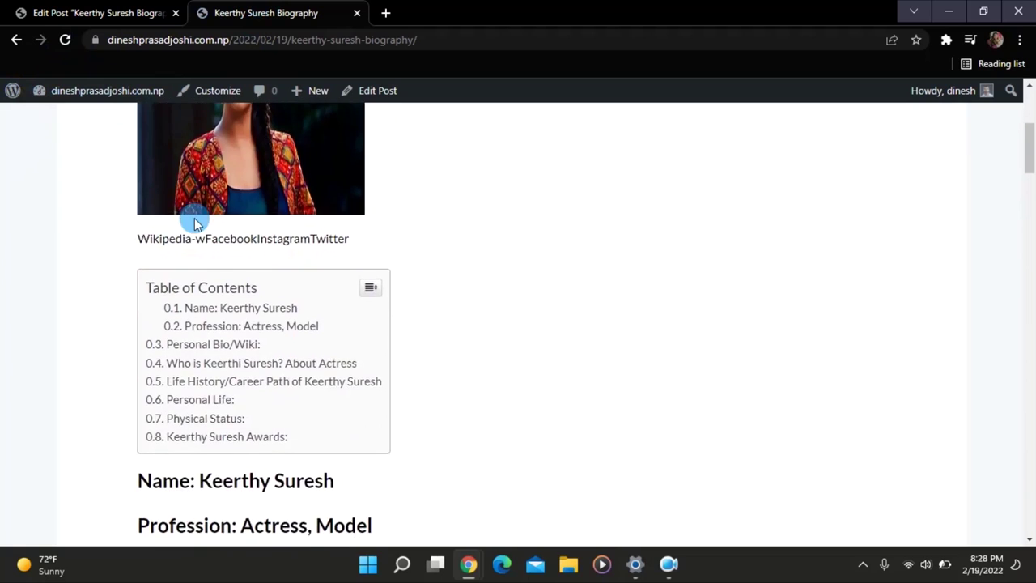
pyautogui.scroll(-2, 194, 224)
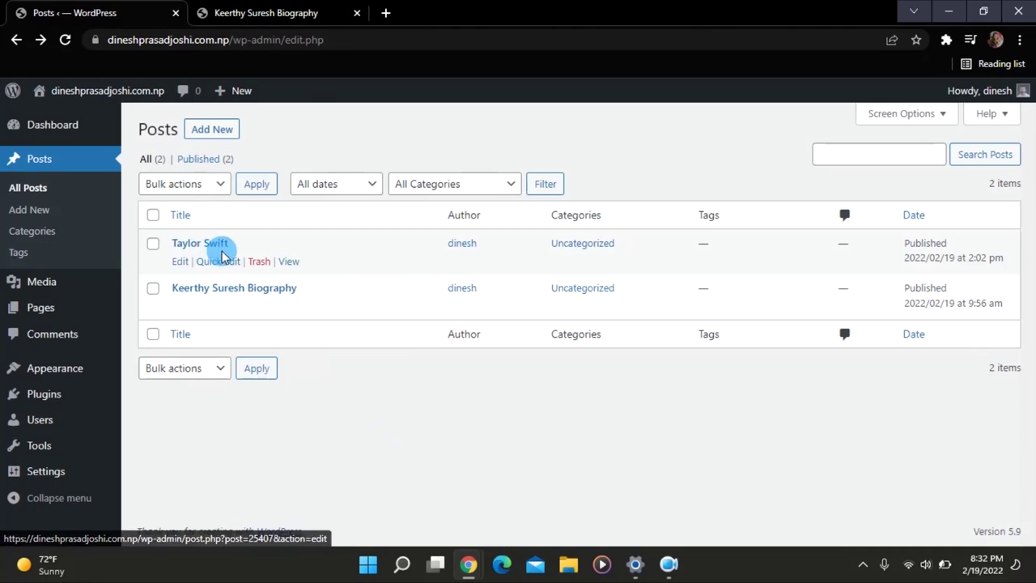
# Open the Taylor Swift post in the editor and look through its headings and content.
pyautogui.click(181, 262)
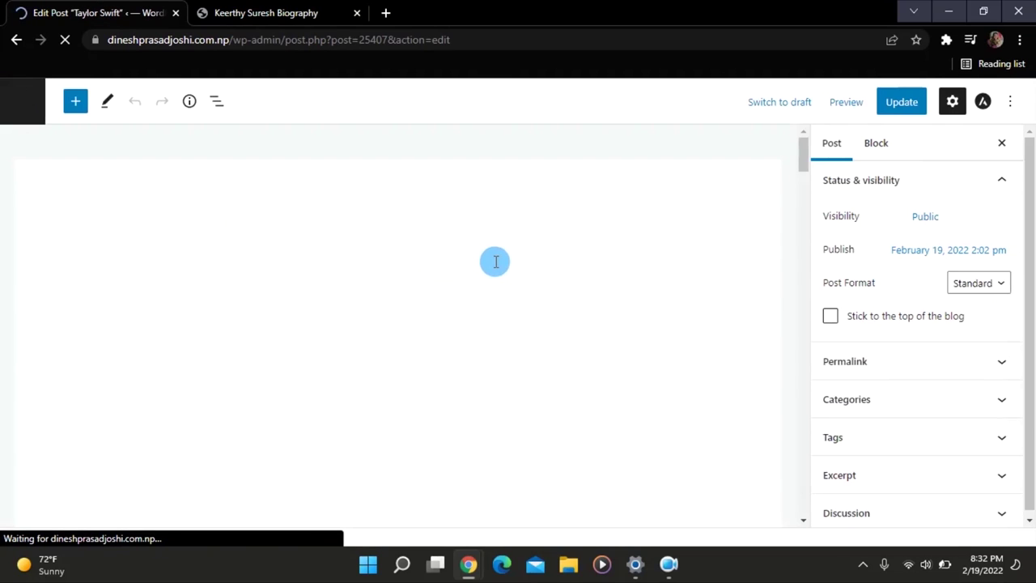
pyautogui.scroll(-2, 516, 310)
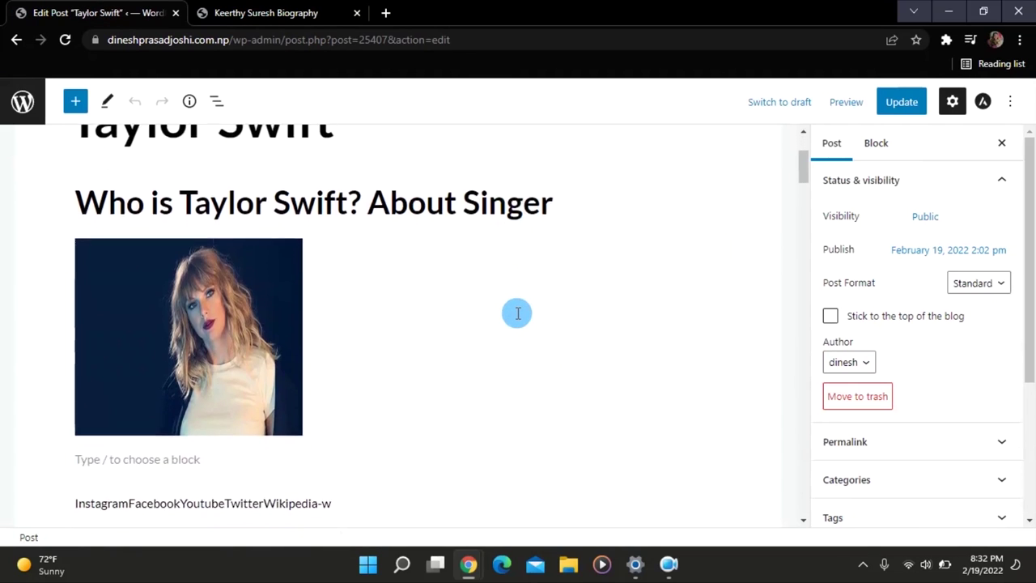
pyautogui.scroll(-3, 516, 314)
pyautogui.scroll(3, 517, 314)
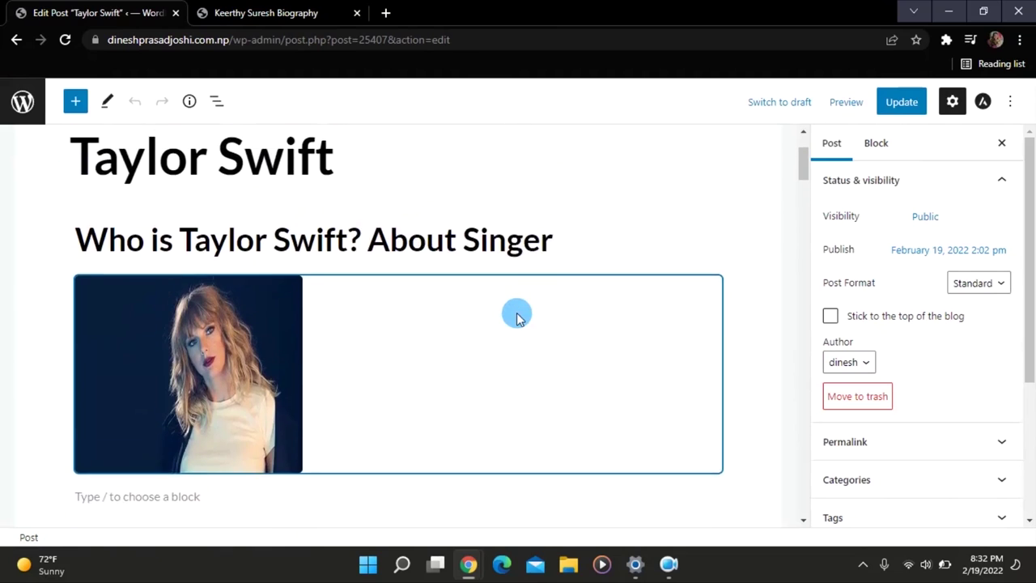
pyautogui.scroll(2, 516, 315)
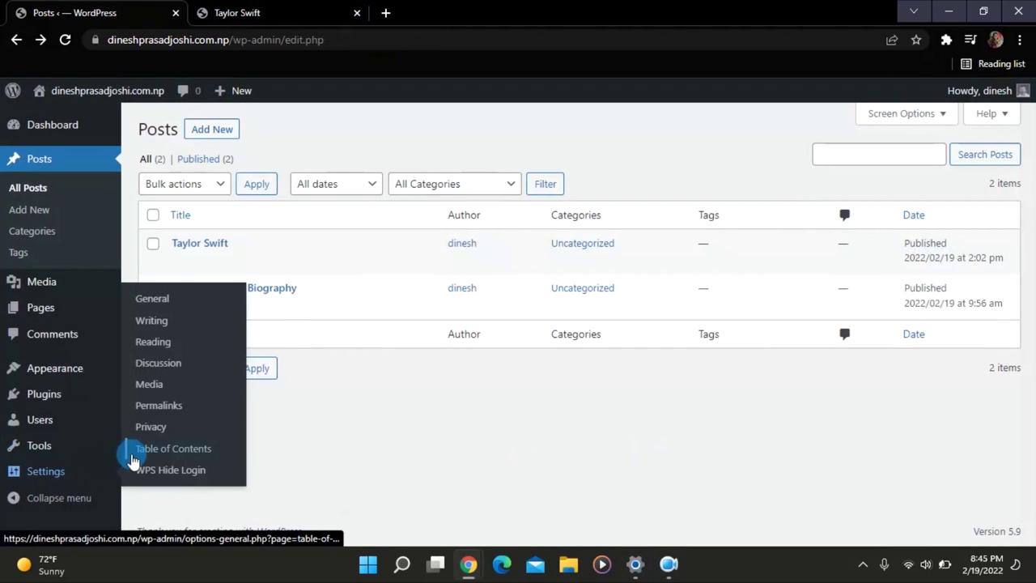
# Open the Table of Contents settings and turn on Auto Insert for Posts.
pyautogui.click(141, 458)
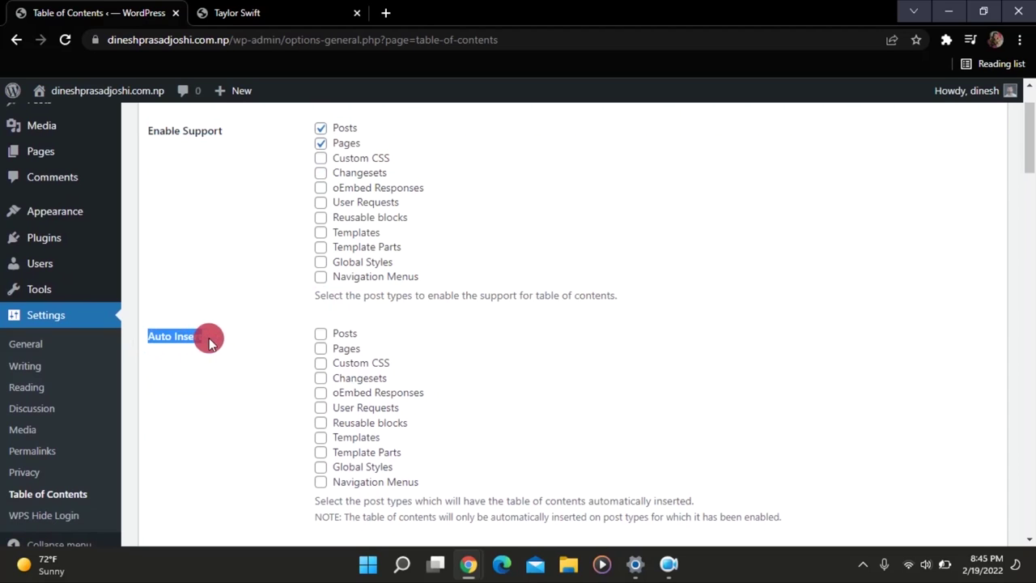
pyautogui.moveTo(209, 343); pyautogui.dragTo(202, 354)
pyautogui.click(169, 382)
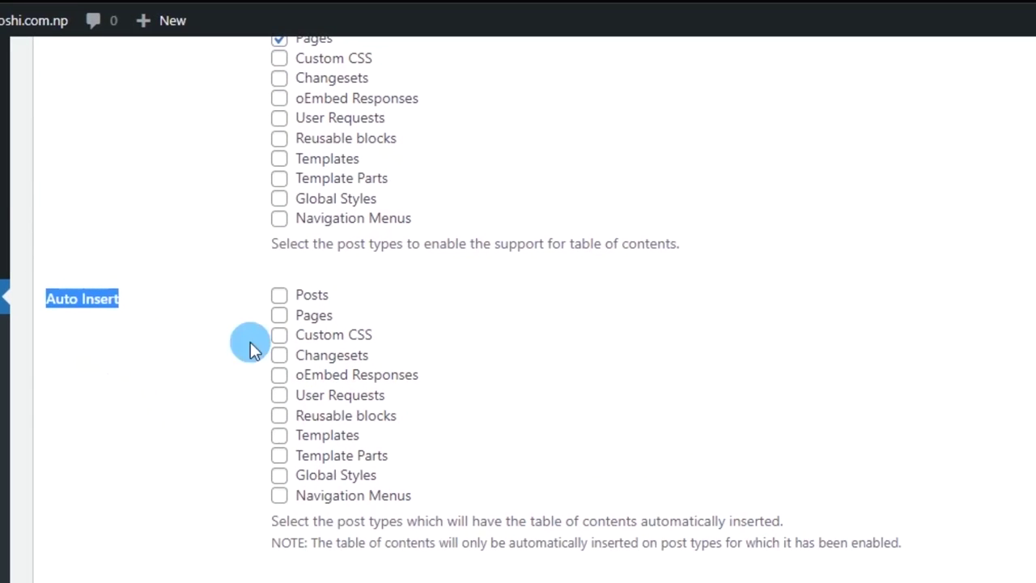
pyautogui.click(280, 304)
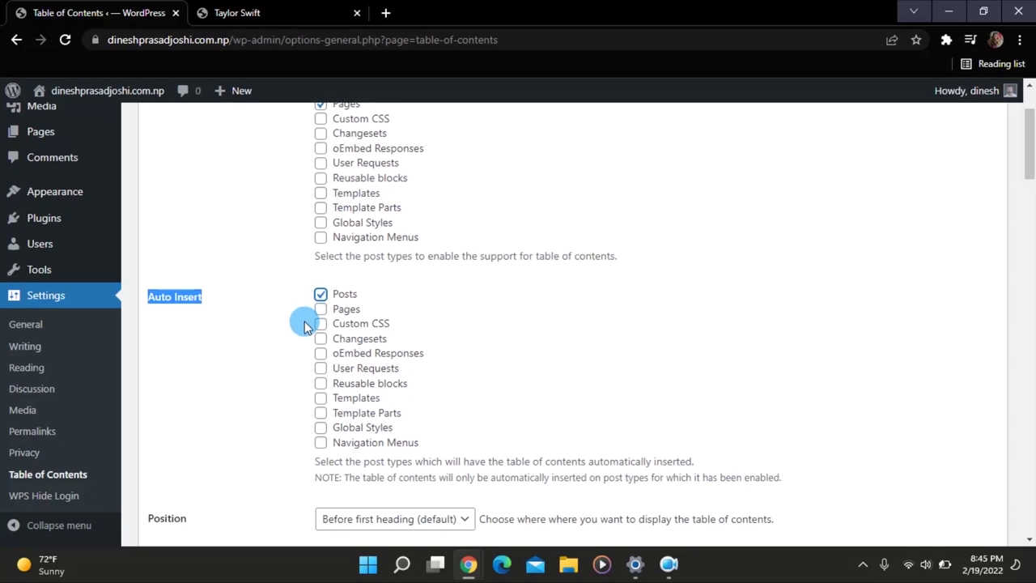
# Save the Table of Contents settings with automatic insertion enabled for Posts.
pyautogui.scroll(-10, 258, 330)
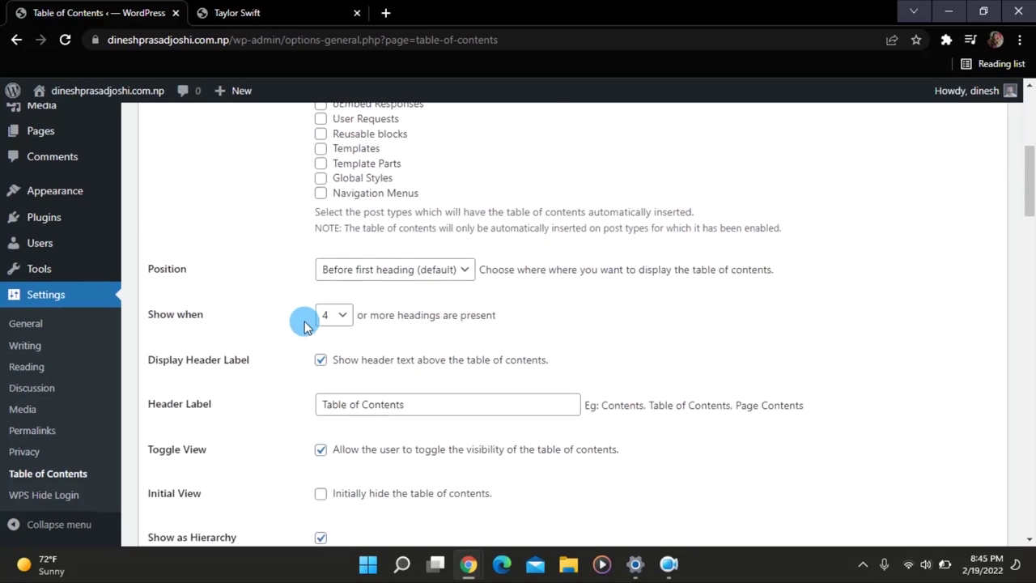
pyautogui.scroll(-15, 304, 324)
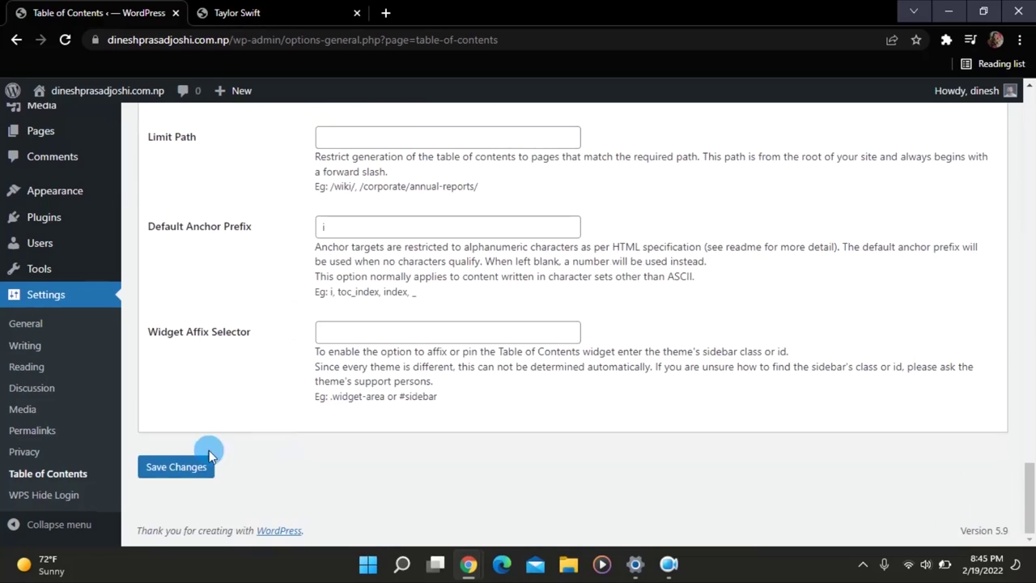
pyautogui.click(177, 473)
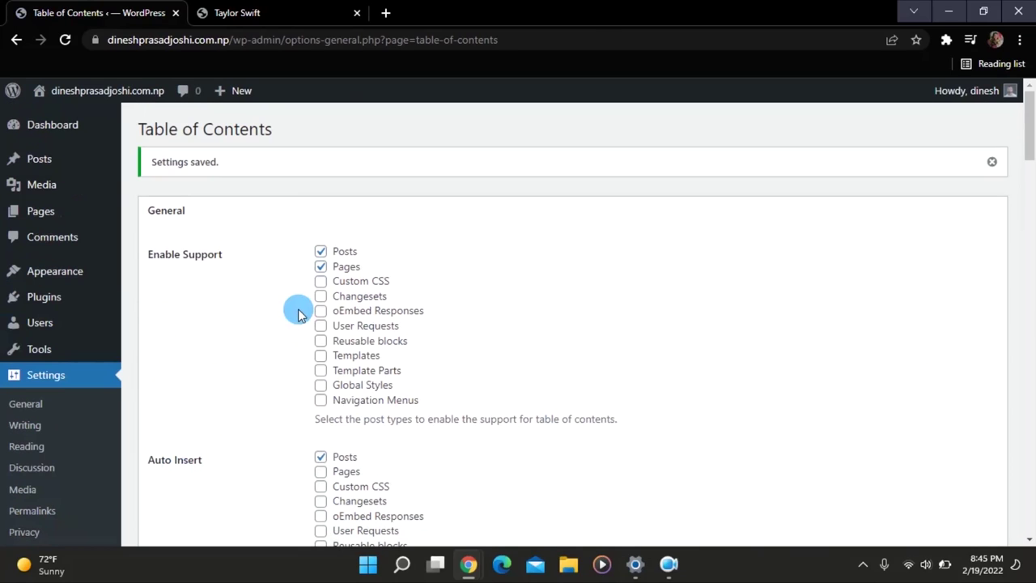
pyautogui.scroll(-1, 297, 310)
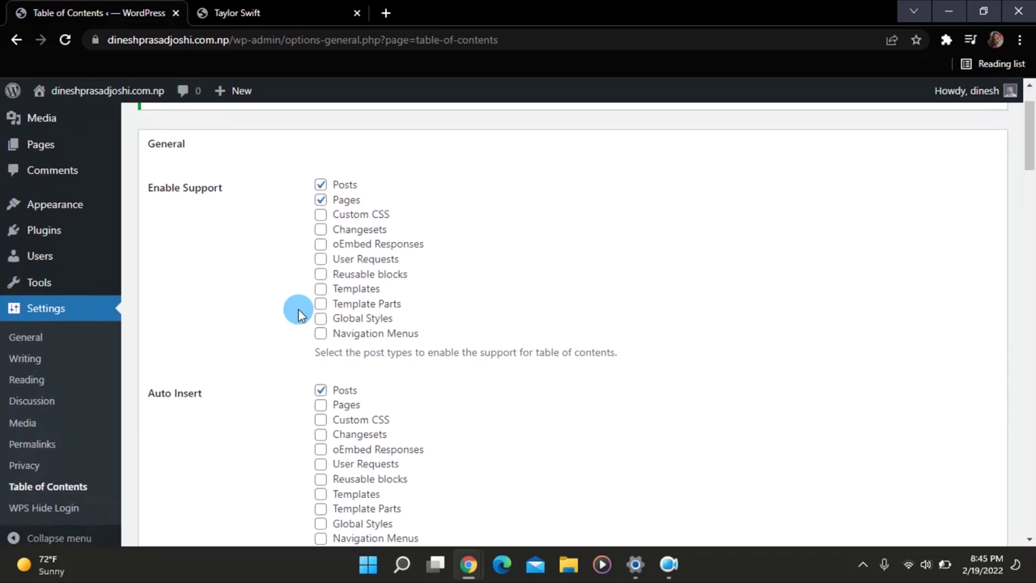
pyautogui.scroll(-1, 298, 313)
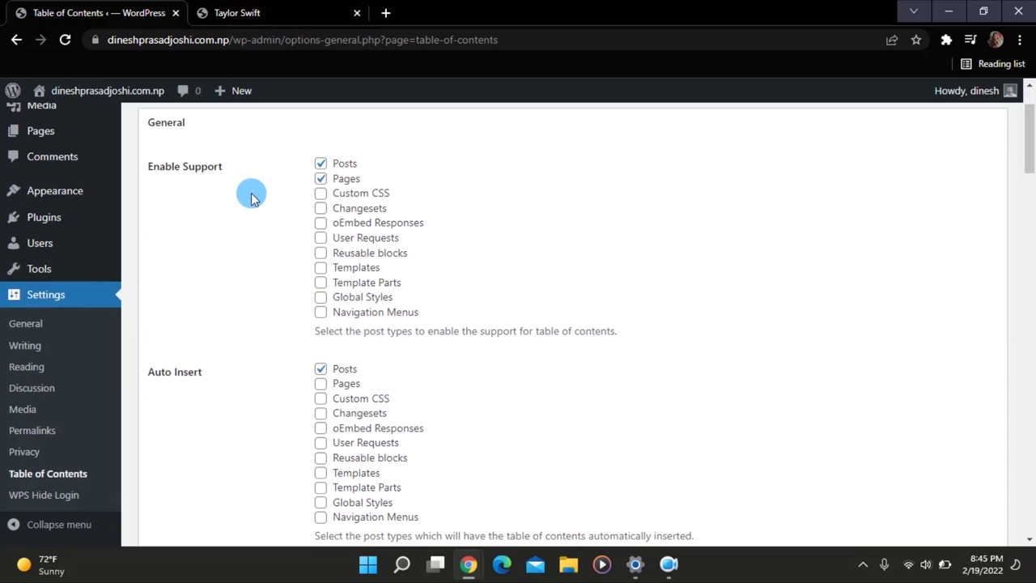
# Reload the published Taylor Swift post and check it for an automatically inserted table of contents.
pyautogui.click(263, 19)
pyautogui.scroll(-2, 216, 173)
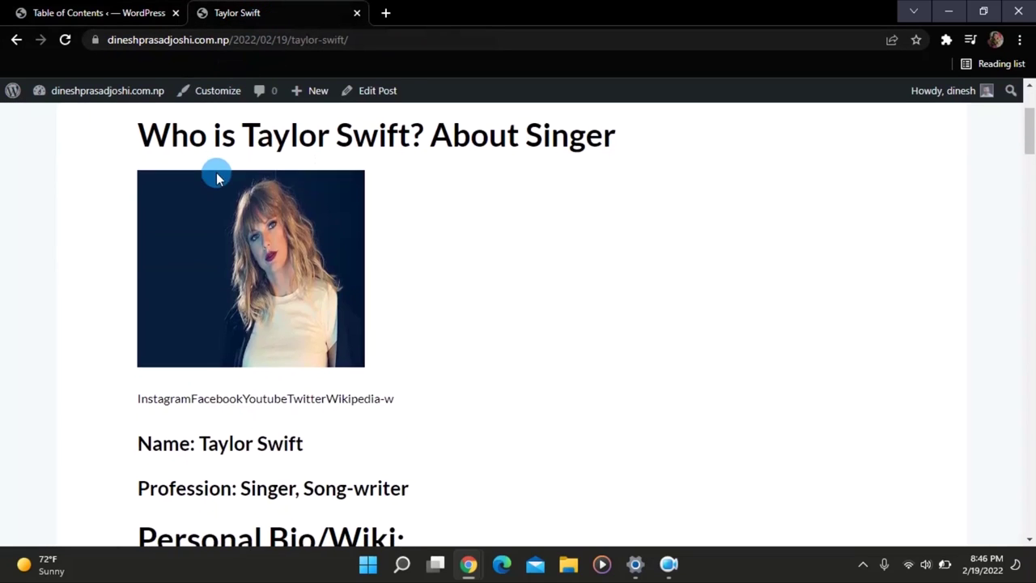
pyautogui.scroll(2, 97, 49)
pyautogui.click(68, 41)
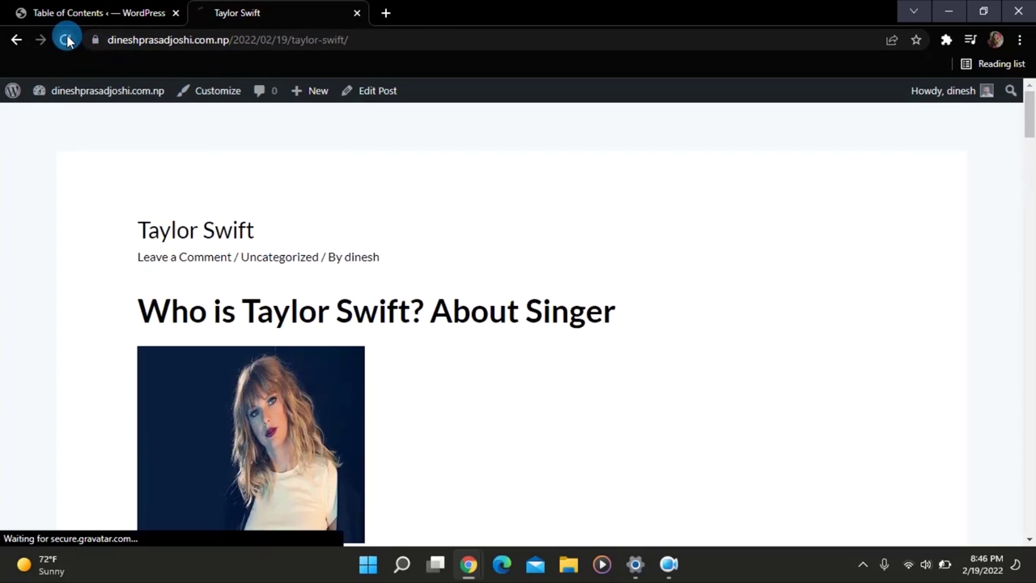
pyautogui.scroll(-1, 284, 168)
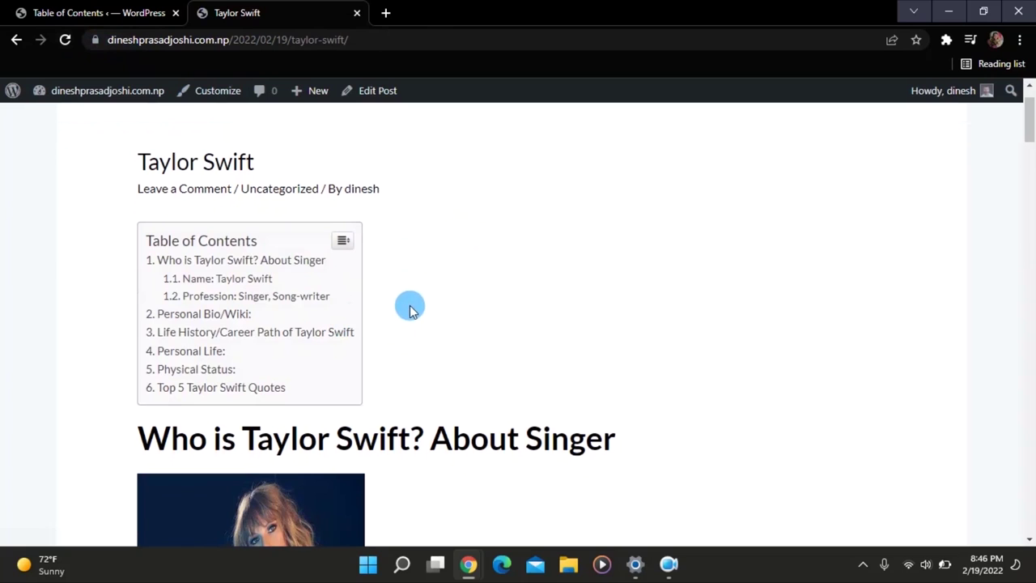
pyautogui.scroll(-1, 410, 306)
pyautogui.scroll(2, 284, 340)
# Test the Personal Bio/Wiki and Name: Taylor Swift links in the post's table of contents.
pyautogui.click(154, 382)
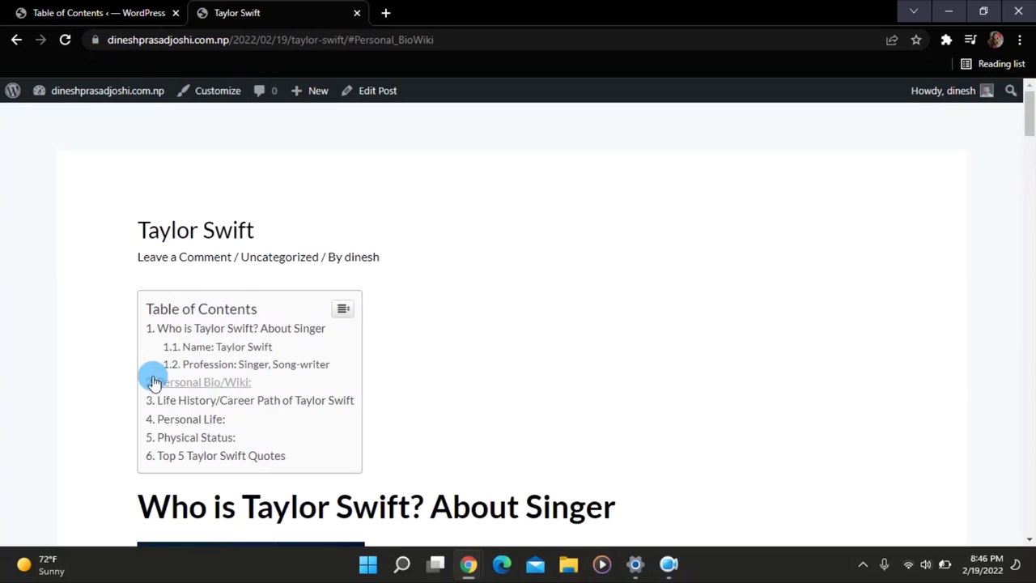
pyautogui.click(213, 348)
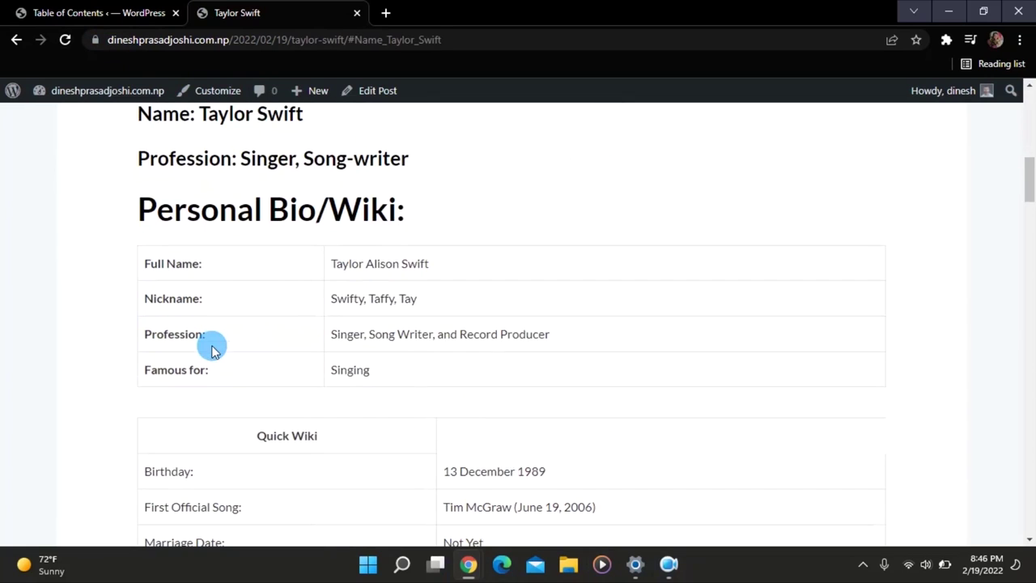
pyautogui.scroll(-1, 395, 344)
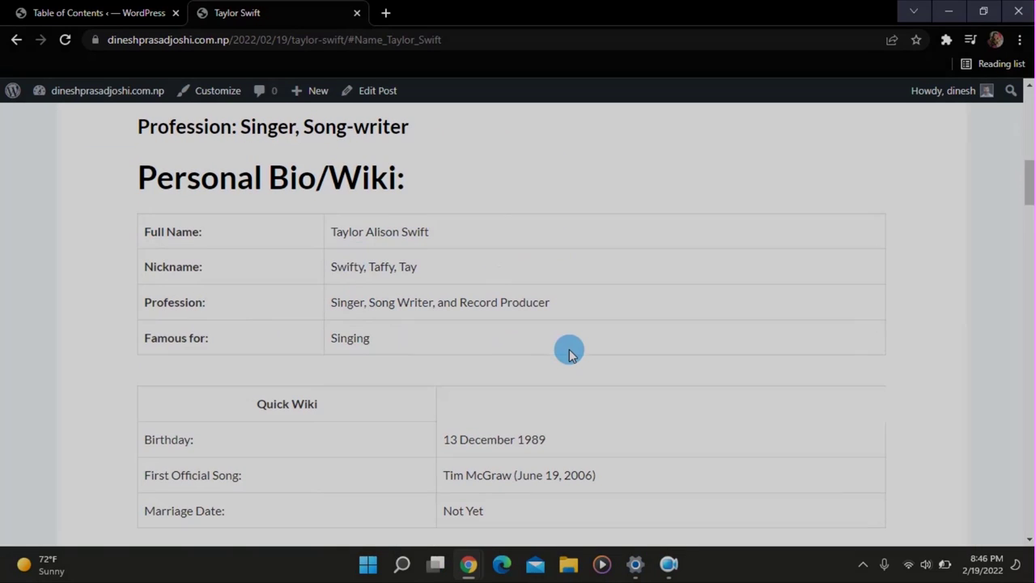
pyautogui.scroll(4, 567, 348)
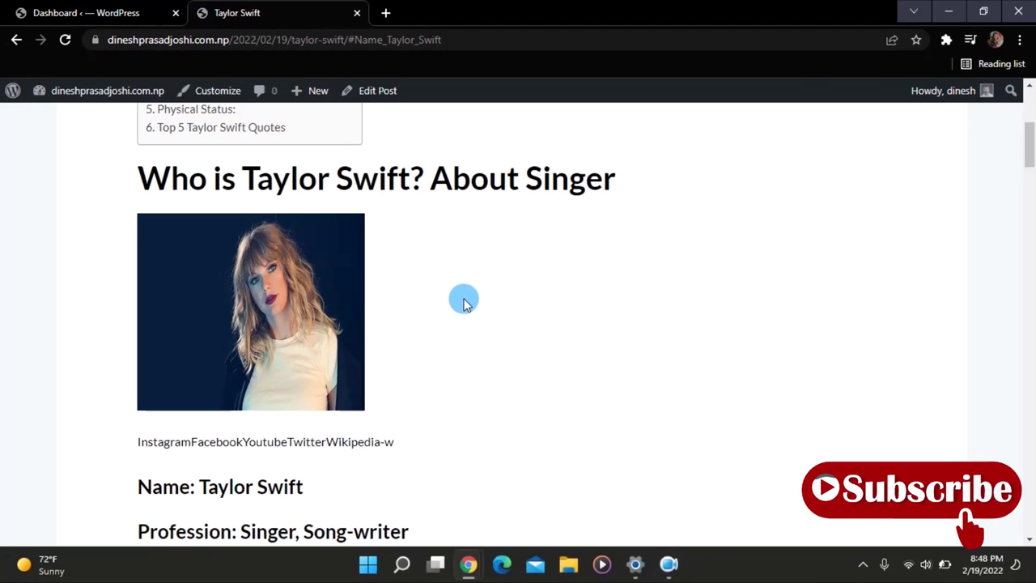
# Open the Table of Contents settings in the WordPress admin and go through the options down to Limit Path.
pyautogui.click(123, 12)
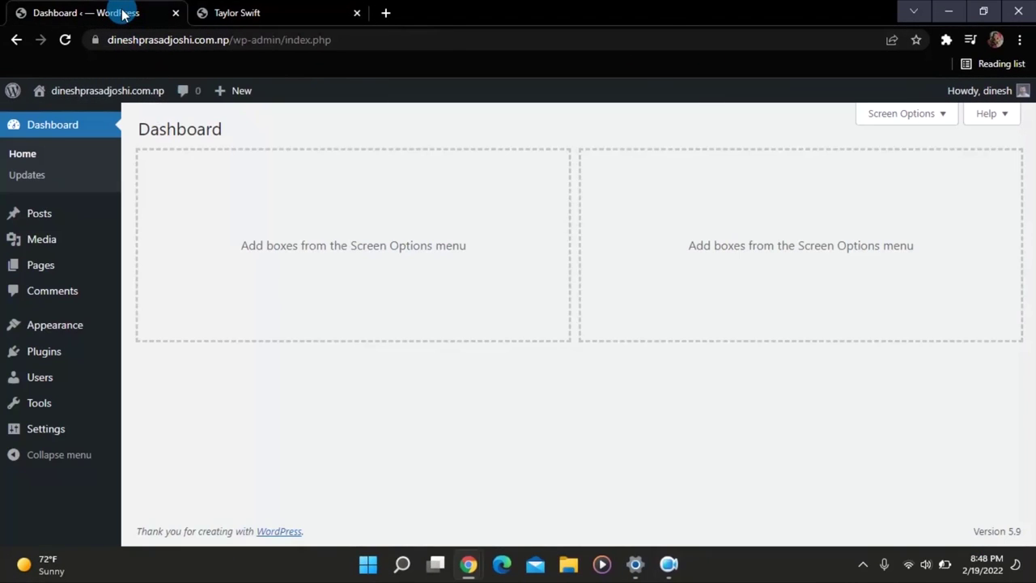
pyautogui.moveTo(72, 433)
pyautogui.click(133, 454)
pyautogui.scroll(-4, 232, 412)
pyautogui.scroll(-15, 232, 413)
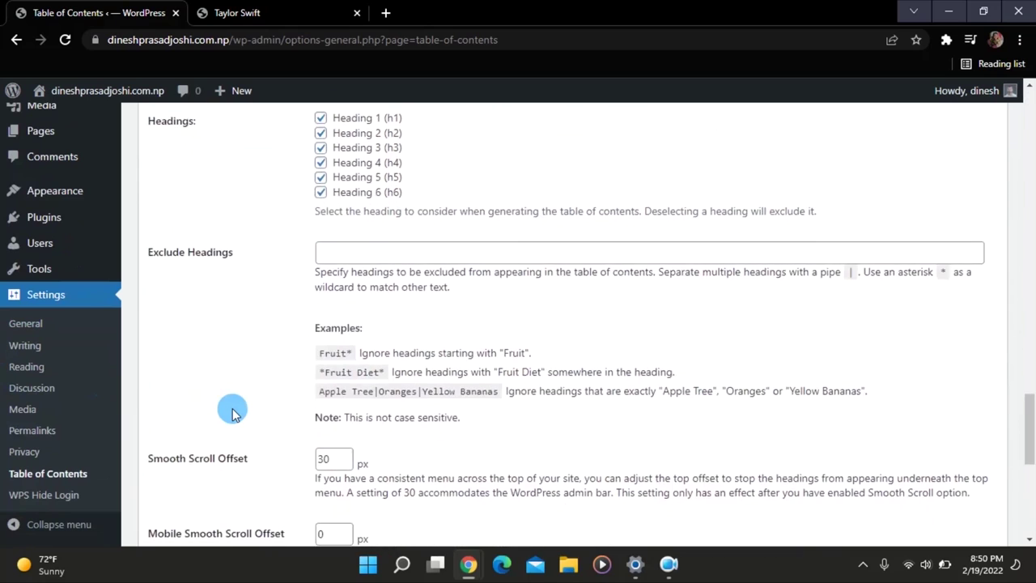
pyautogui.scroll(-3, 232, 413)
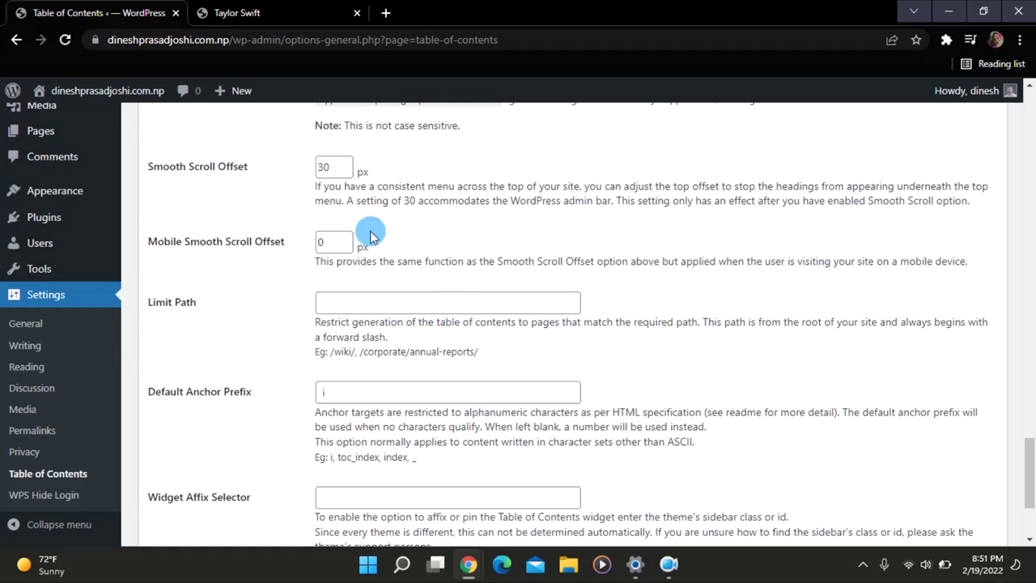
# Copy the part of the Taylor Swift post's address that follows the domain, including the #Name_Taylor_Swift anchor.
pyautogui.click(276, 16)
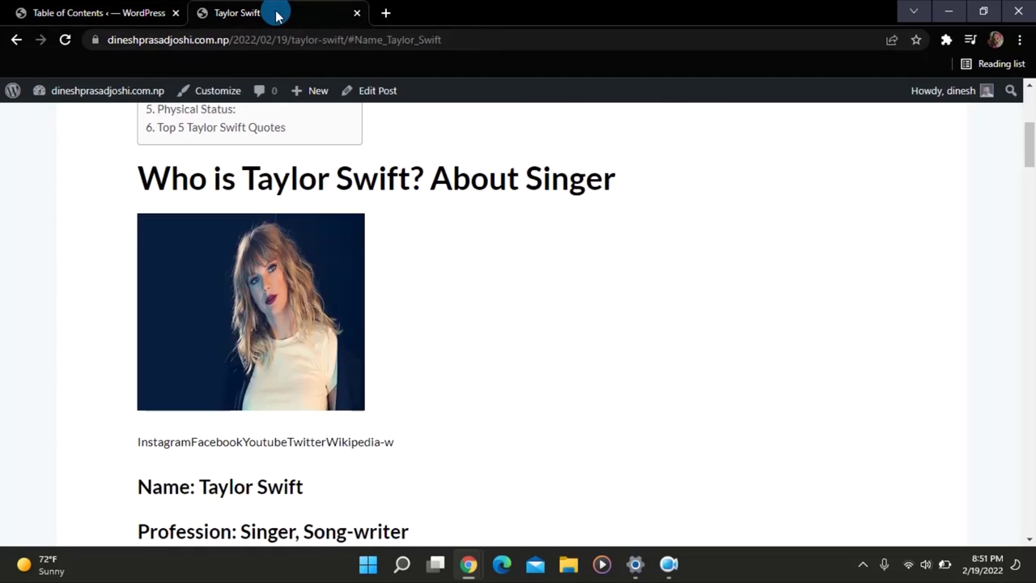
pyautogui.scroll(4, 320, 153)
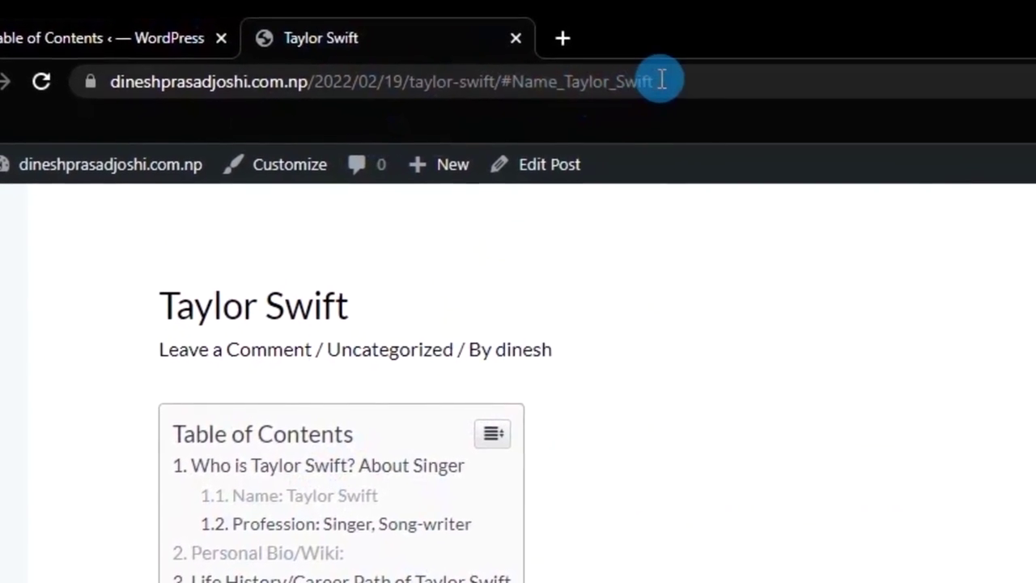
pyautogui.moveTo(657, 83); pyautogui.dragTo(289, 51)
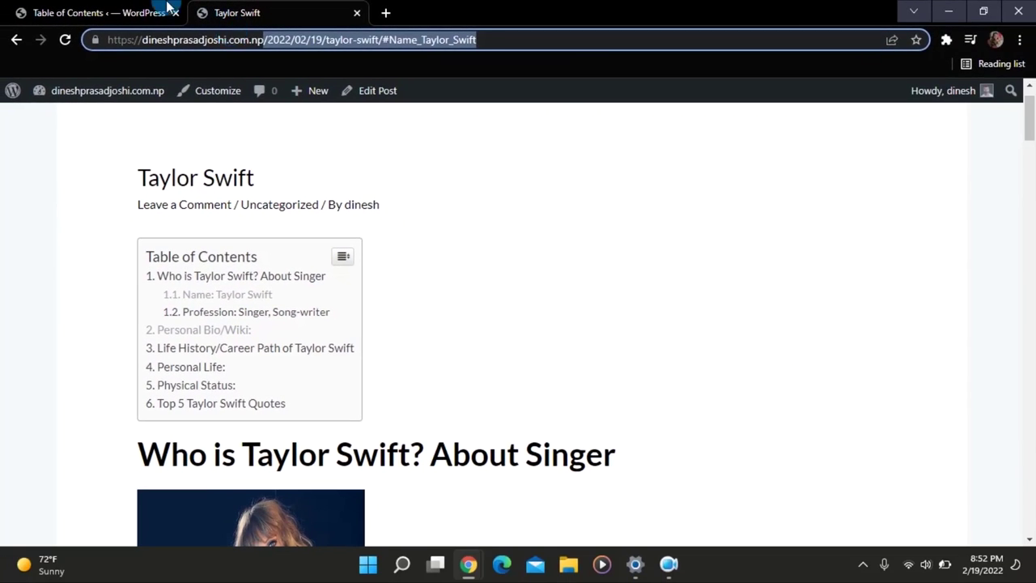
pyautogui.hotkey('ctrl', 'v')
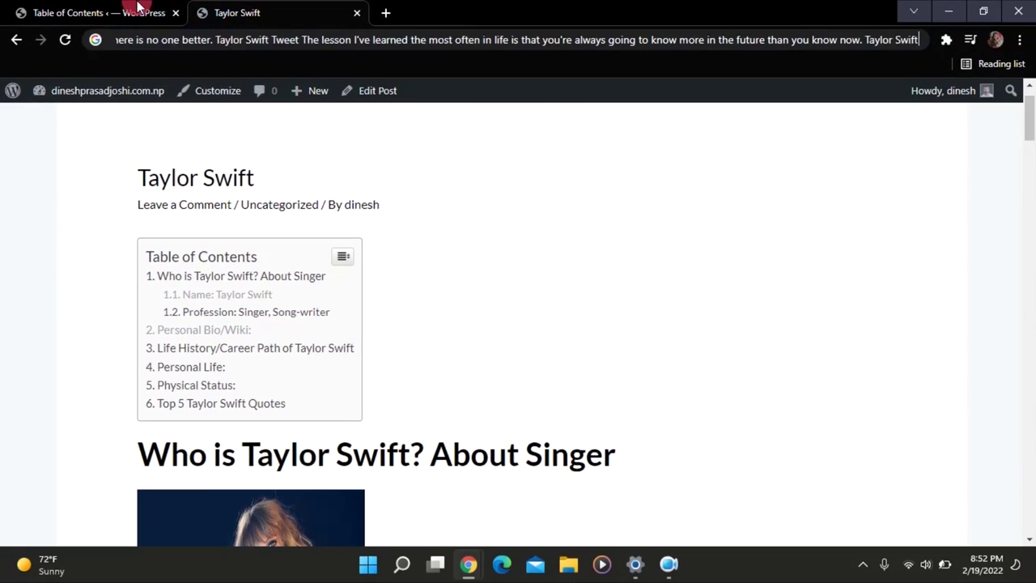
# Set the Limit Path to /2022/02/19/taylor-swift/#Name_Taylor_Swift and save the Table of Contents settings.
pyautogui.click(145, 9)
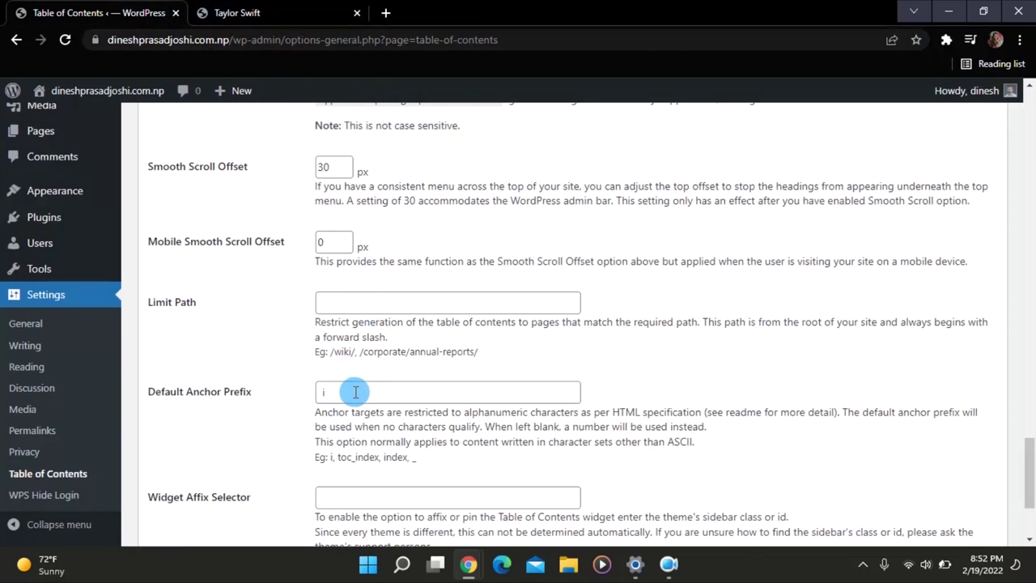
pyautogui.scroll(1, 404, 356)
pyautogui.click(457, 329)
pyautogui.write('/2022/02/19/taylor-swift/#Name_Taylor_Swift')
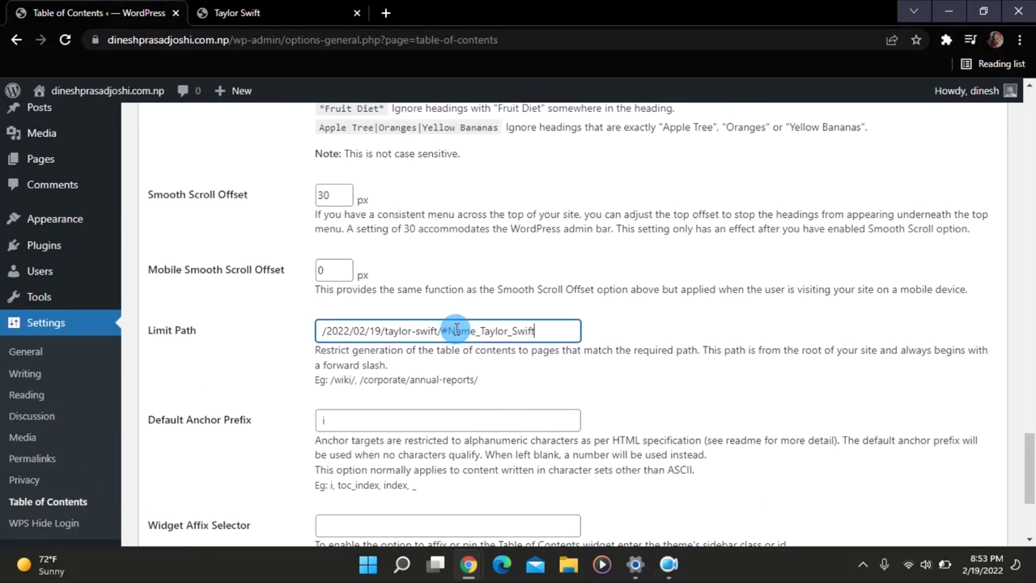
pyautogui.scroll(-3, 444, 361)
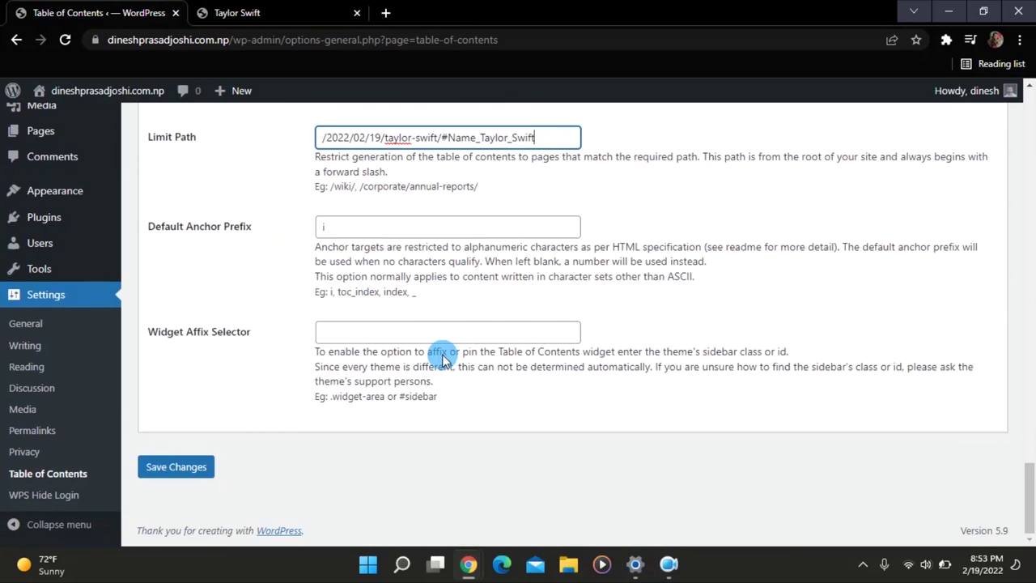
pyautogui.click(162, 473)
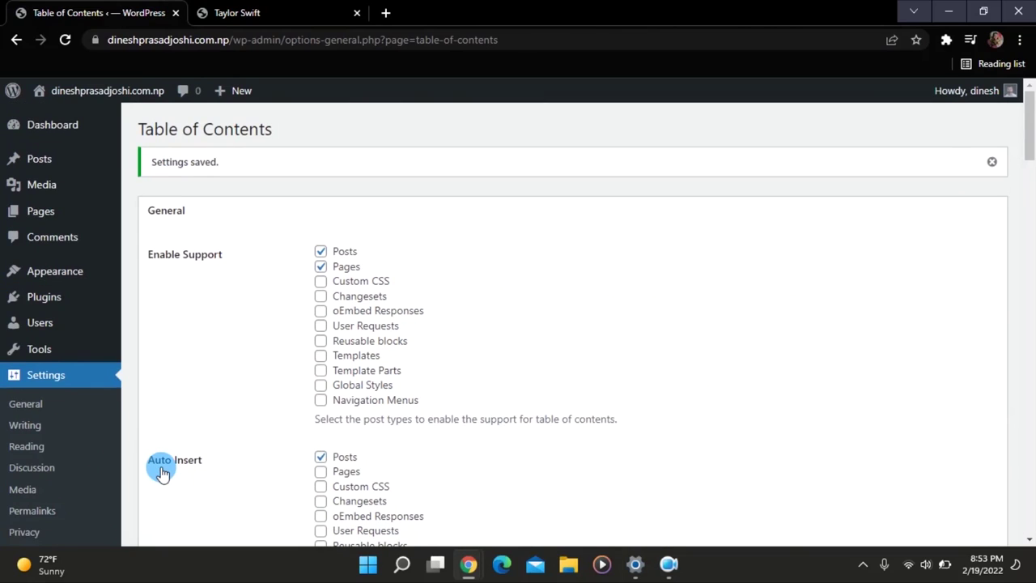
pyautogui.scroll(-1, 254, 388)
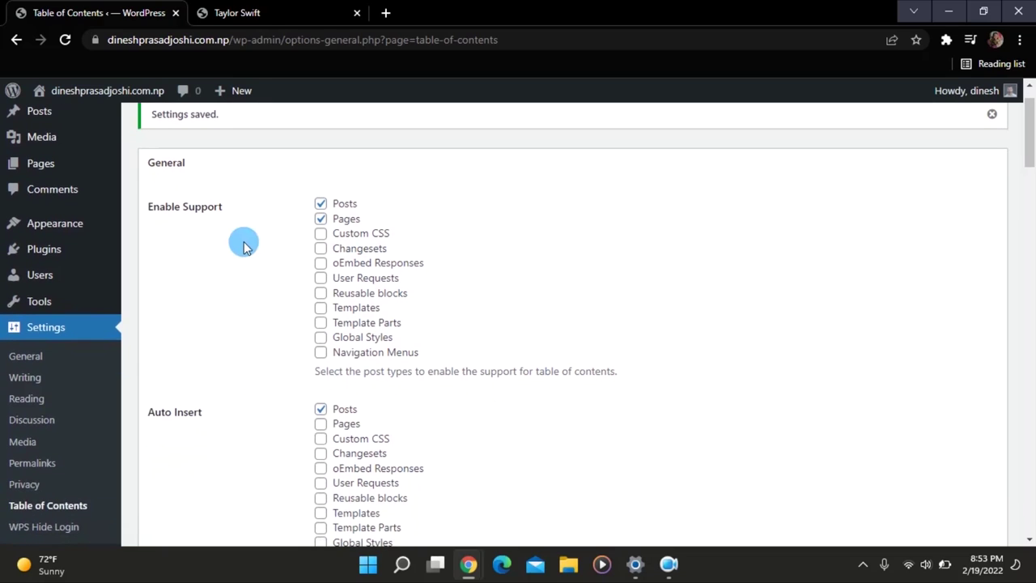
# Reload the Taylor Swift post and check how the path limit affects its table of contents.
pyautogui.click(254, 10)
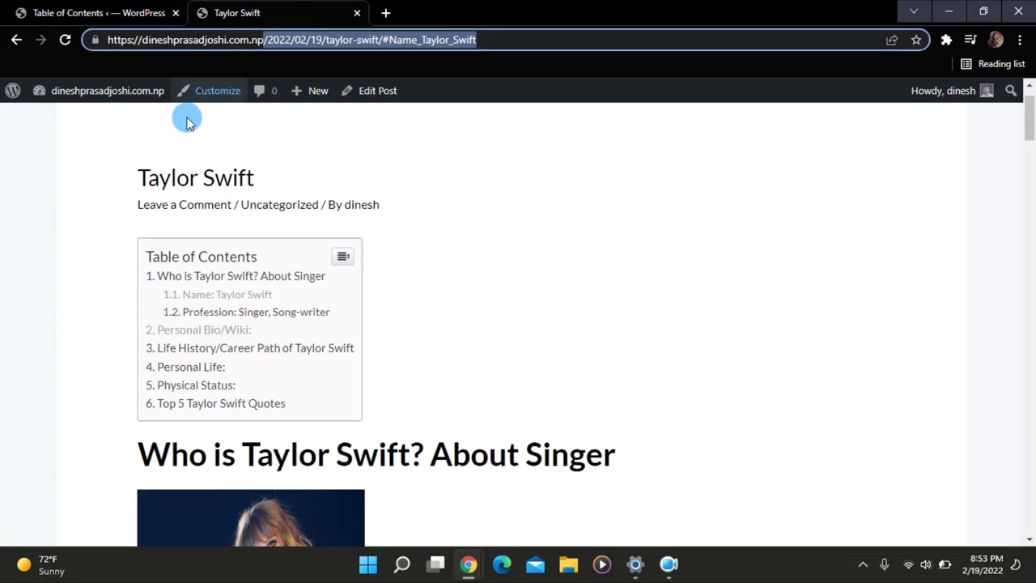
pyautogui.click(65, 42)
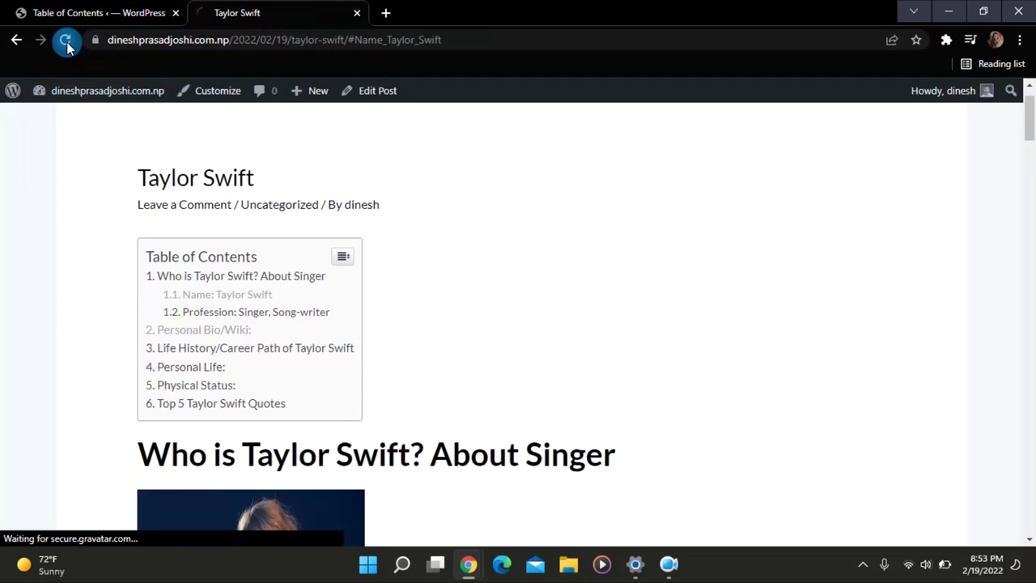
pyautogui.scroll(-2, 278, 215)
pyautogui.scroll(3, 278, 216)
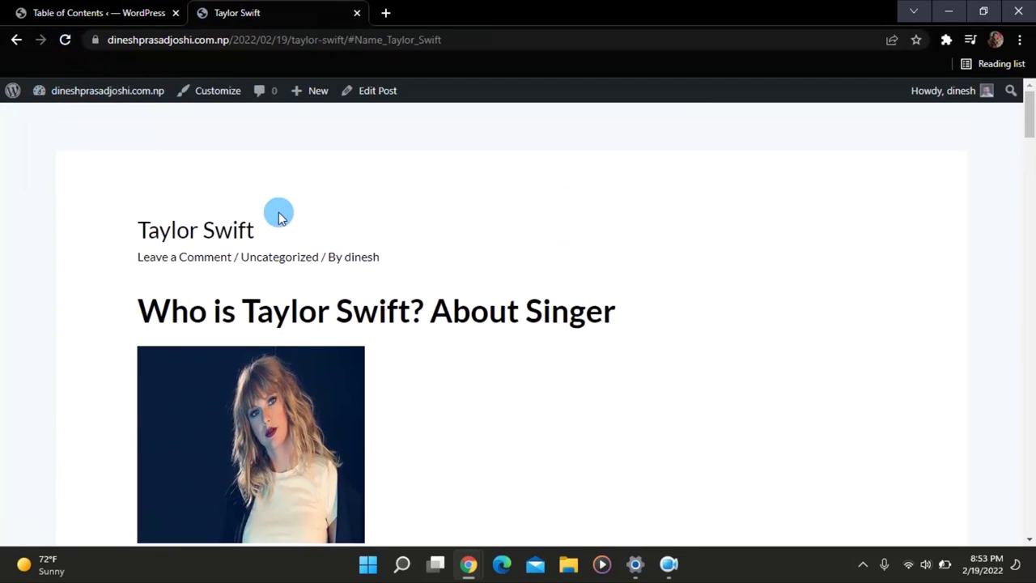
pyautogui.scroll(-1, 492, 260)
pyautogui.scroll(-2, 493, 259)
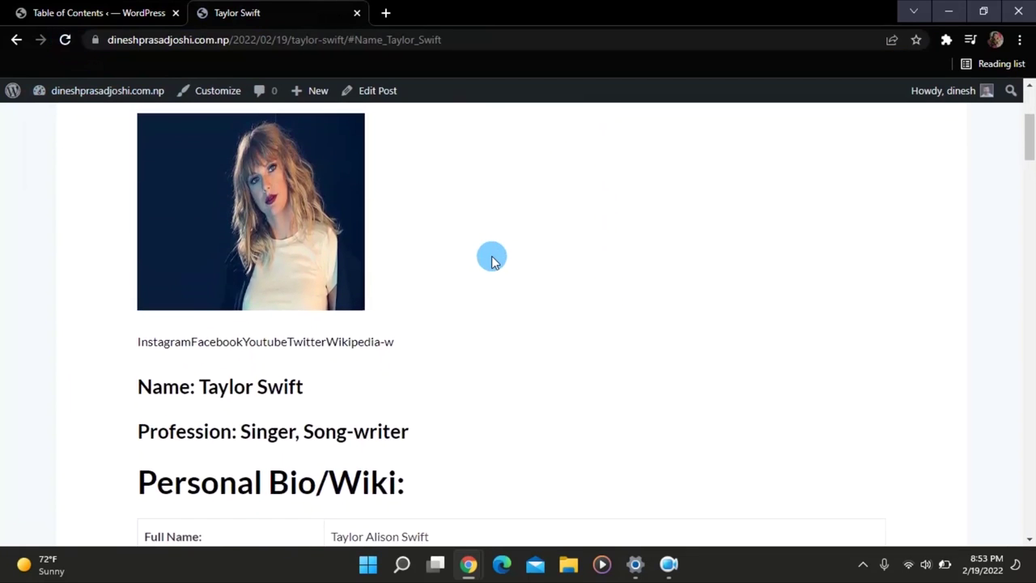
pyautogui.scroll(3, 492, 259)
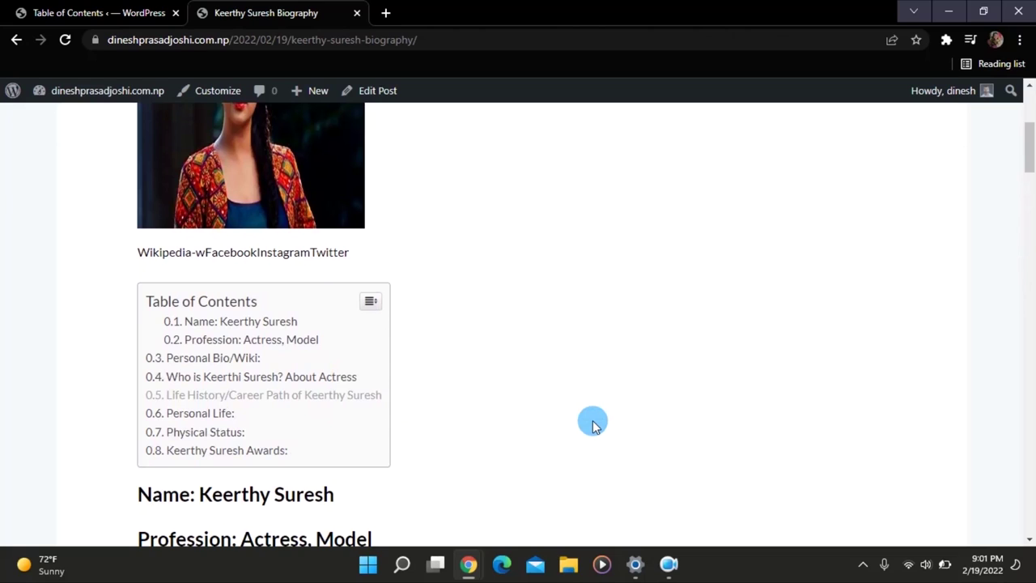
# Follow the Personal Life link in the Keerthy Suresh Biography post's table of contents and copy that heading's text.
pyautogui.click(217, 416)
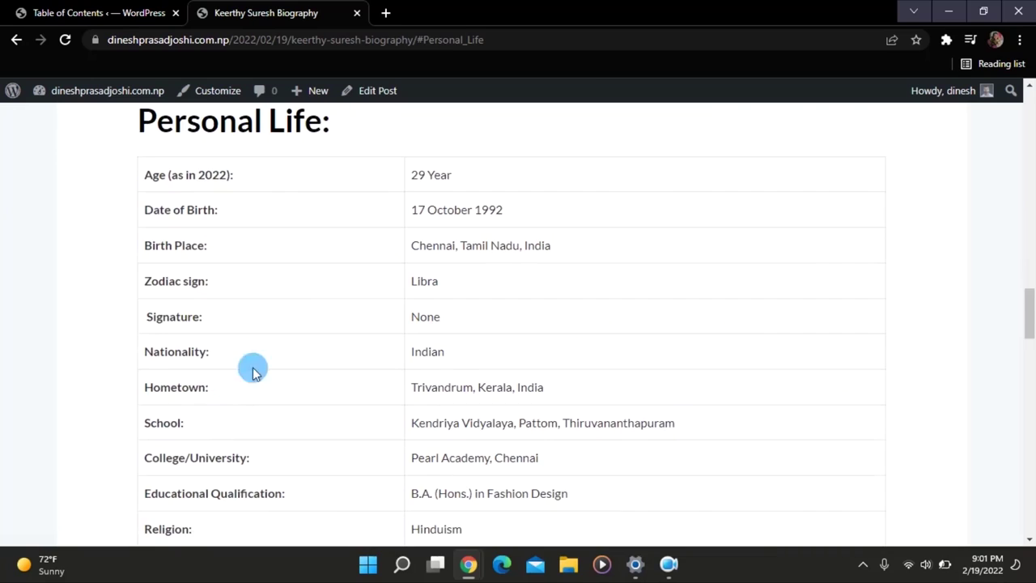
pyautogui.scroll(1, 289, 308)
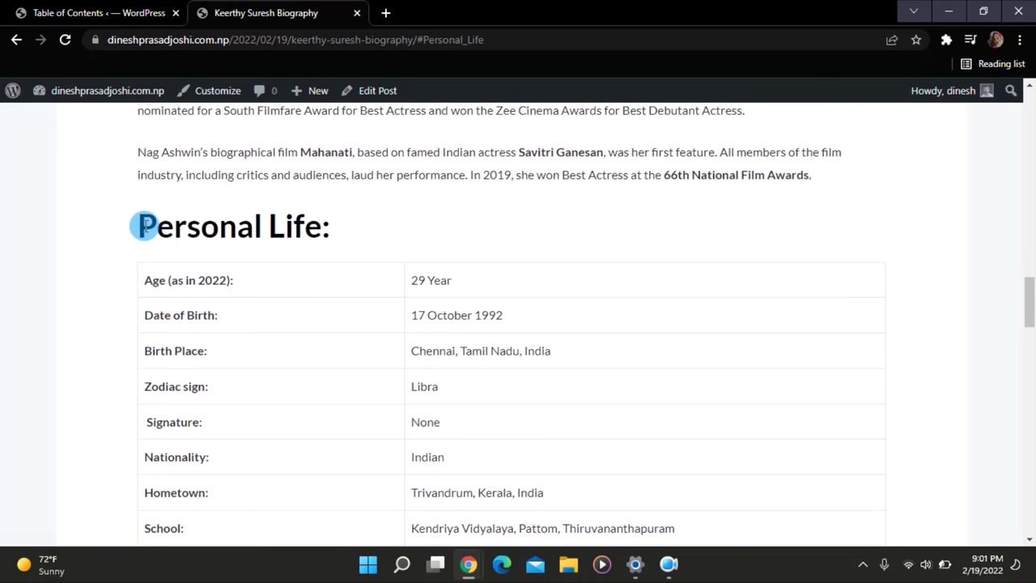
pyautogui.moveTo(139, 225); pyautogui.dragTo(324, 225)
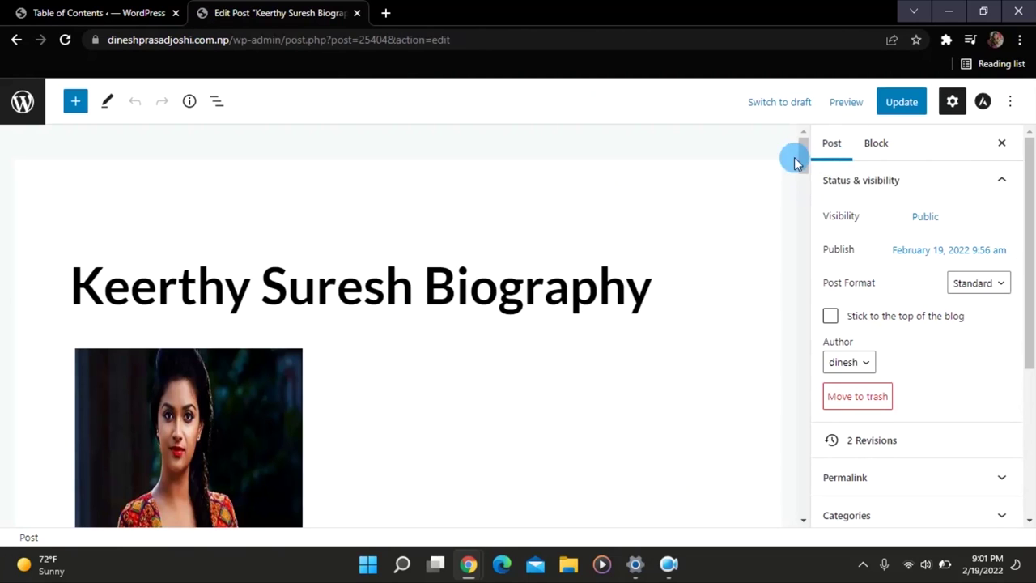
# In the Keerthy Suresh Biography post's table of contents options, set Exclude Headings to "Personal Life:".
pyautogui.moveTo(803, 172); pyautogui.dragTo(802, 491)
pyautogui.scroll(-1, 440, 294)
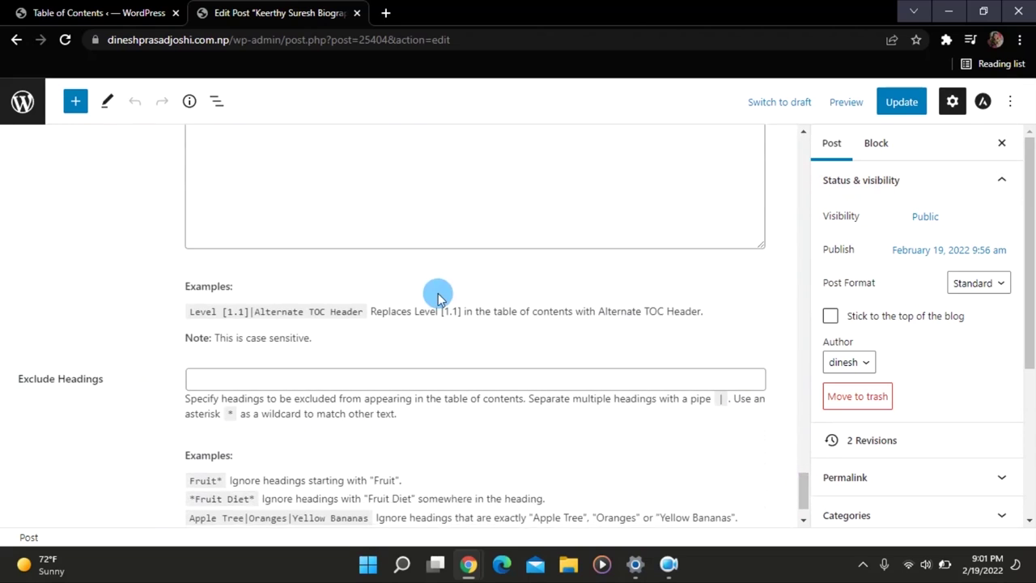
pyautogui.moveTo(21, 378); pyautogui.dragTo(111, 380)
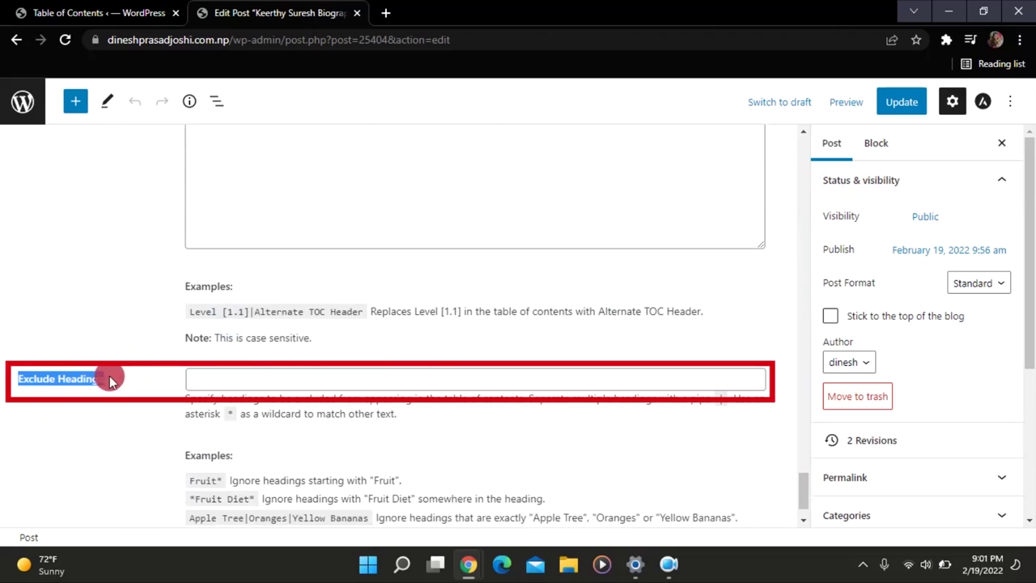
pyautogui.click(205, 378)
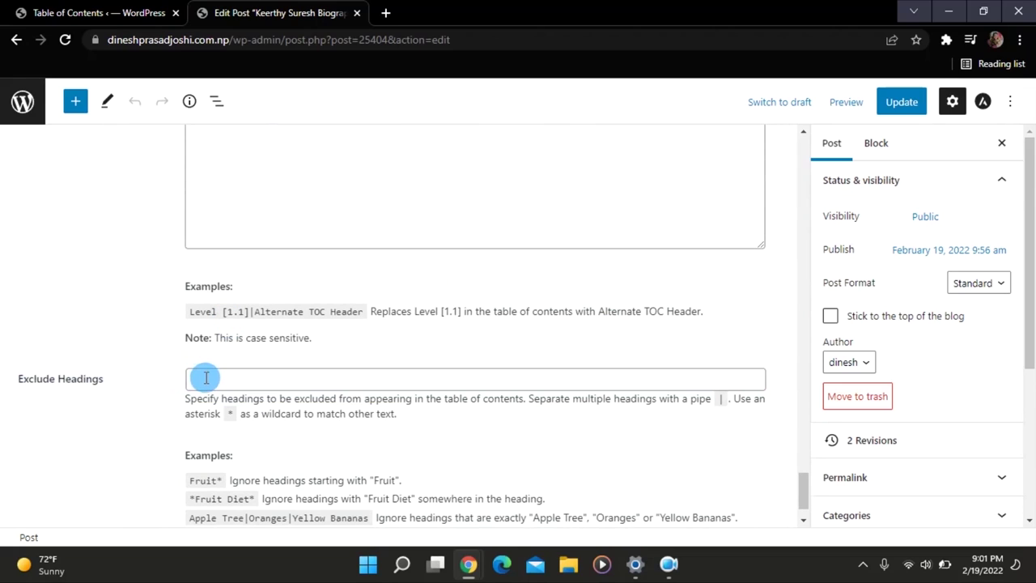
pyautogui.rightClick(206, 378)
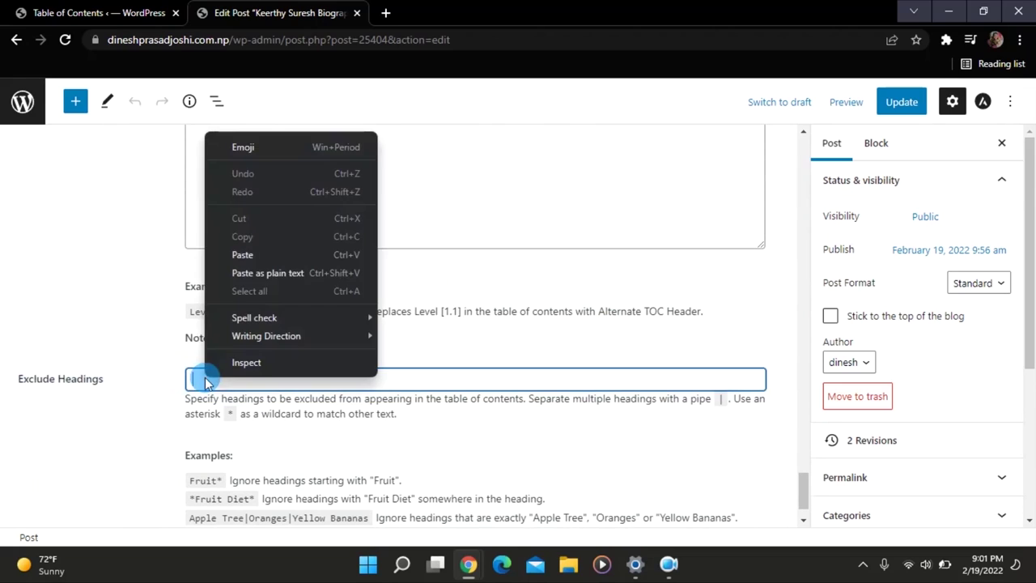
pyautogui.click(238, 254)
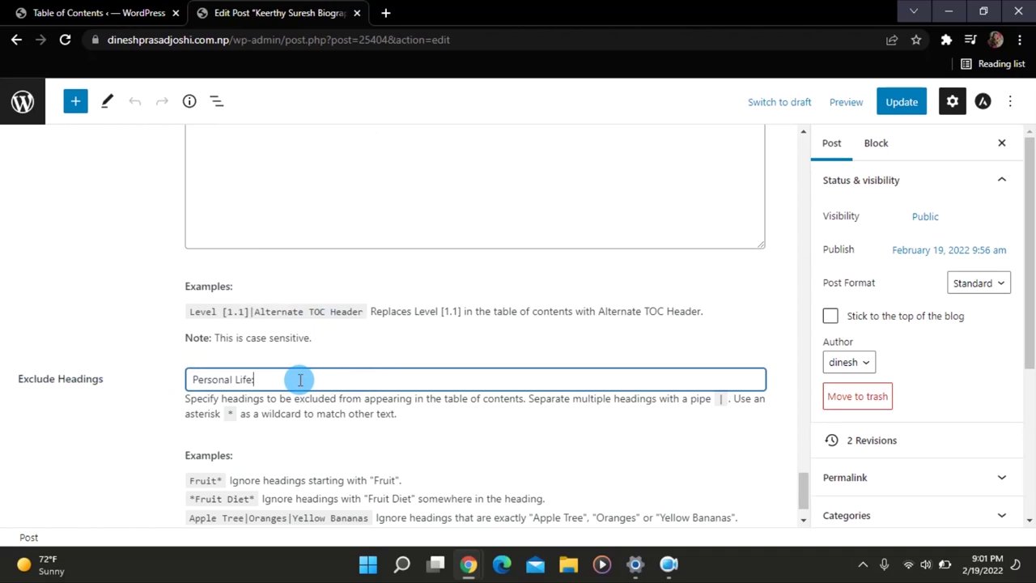
# Update the Keerthy Suresh Biography post and view its published table of contents.
pyautogui.click(901, 114)
pyautogui.click(512, 166)
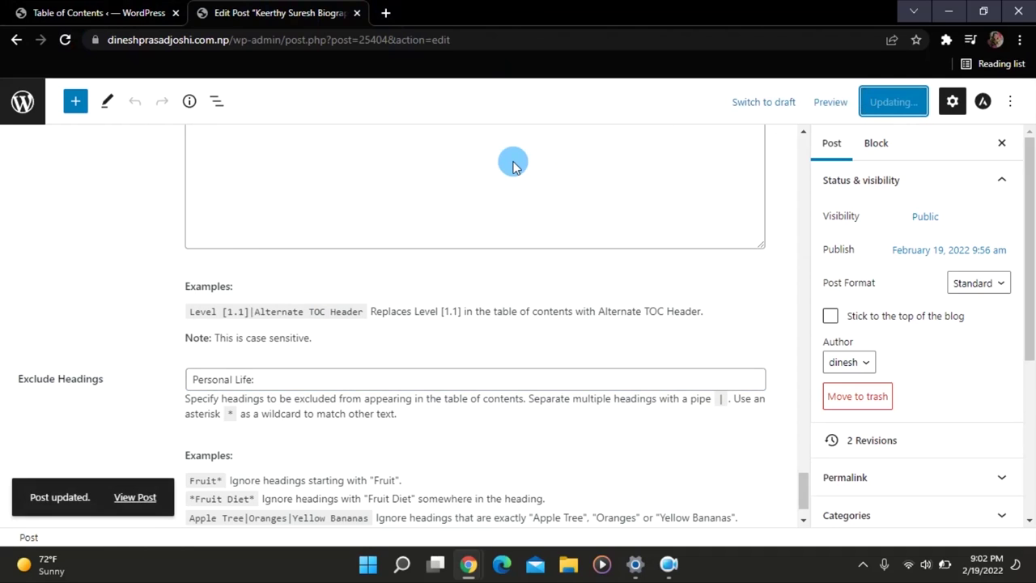
pyautogui.click(130, 497)
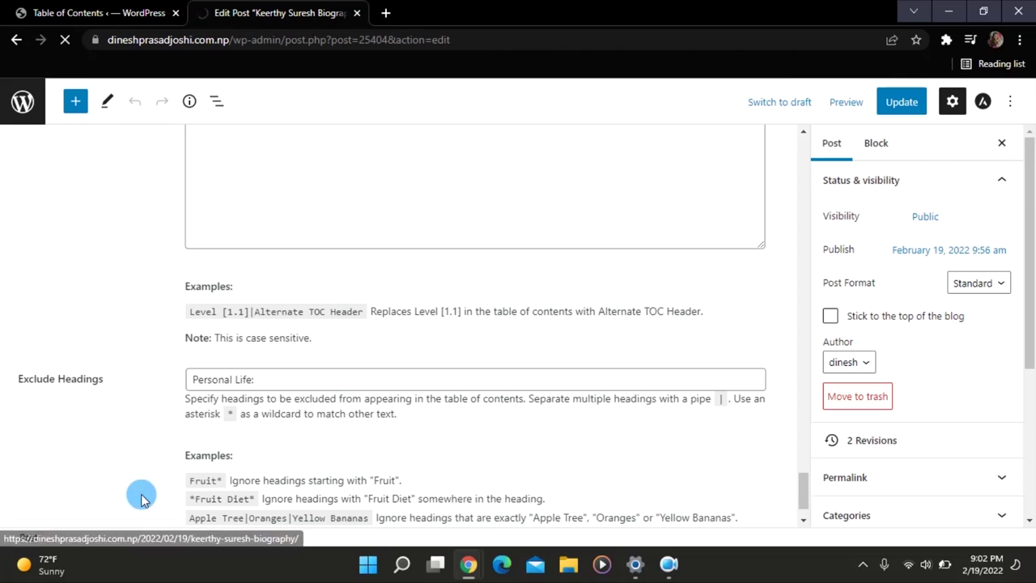
pyautogui.scroll(-4, 331, 419)
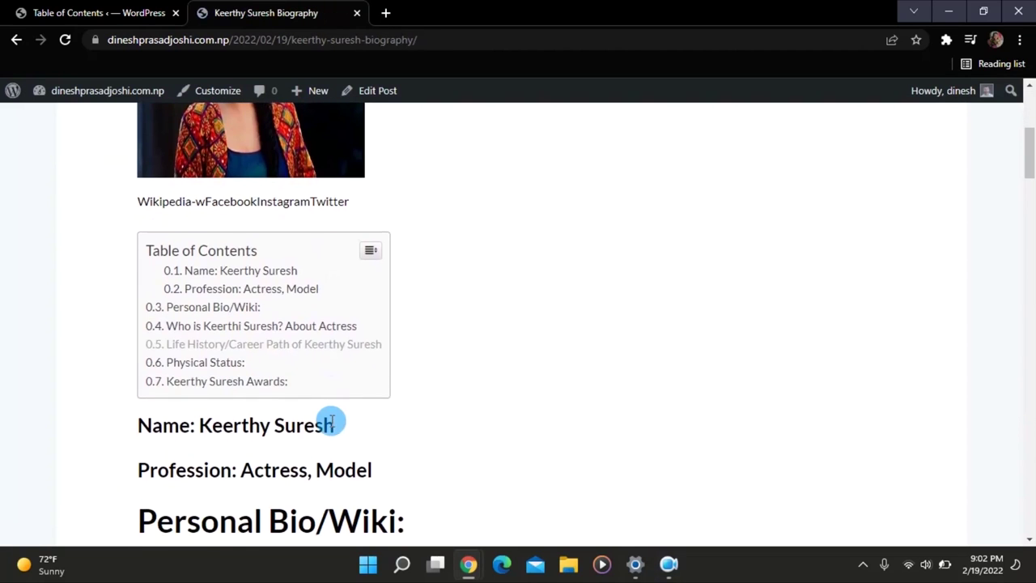